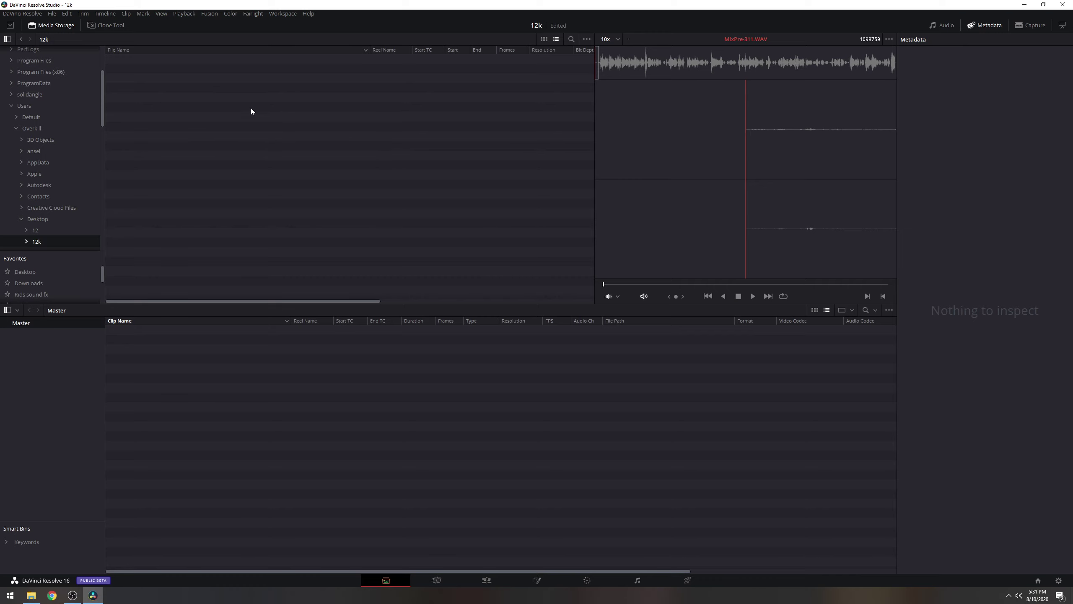
# Drag the C012, C028 and C034 BRAW clips from the 12k folder into the Master bin.
pyautogui.click(34, 599)
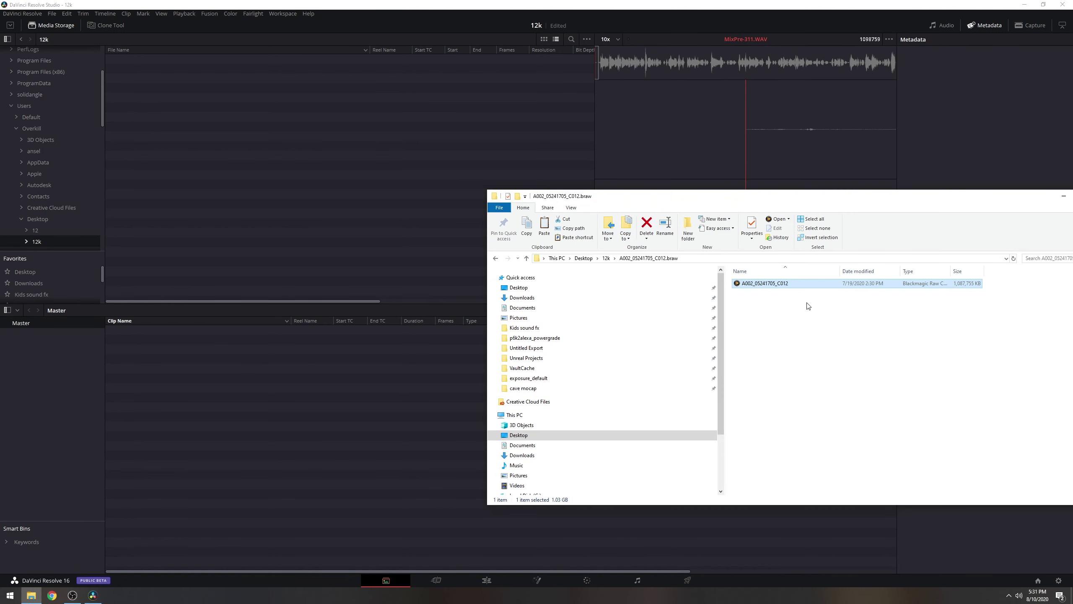
pyautogui.moveTo(781, 288); pyautogui.dragTo(329, 347)
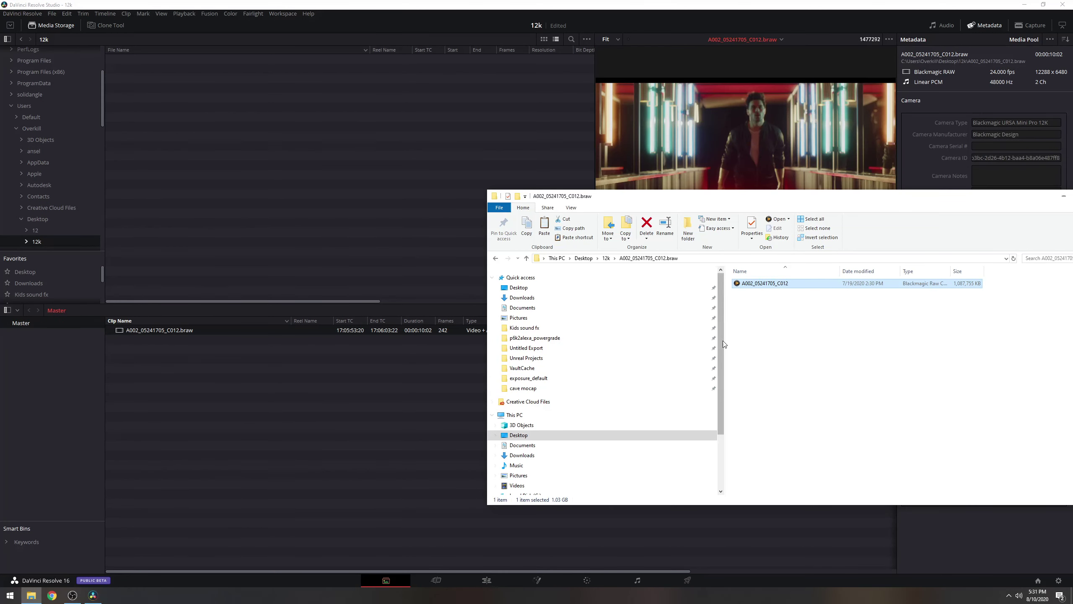
pyautogui.click(606, 259)
pyautogui.doubleClick(757, 300)
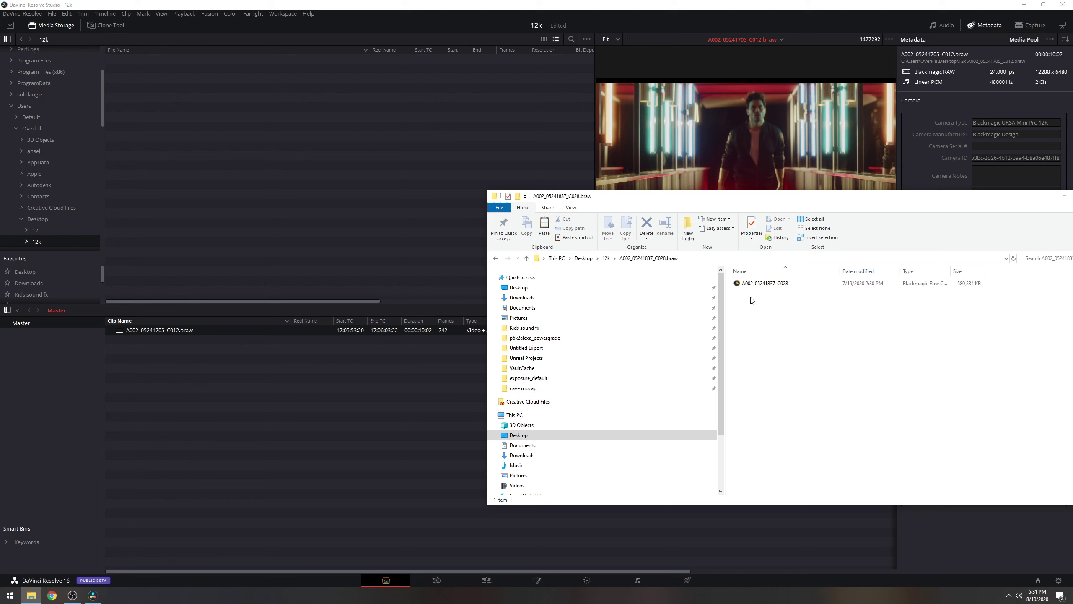
pyautogui.moveTo(760, 283); pyautogui.dragTo(296, 343)
pyautogui.click(606, 258)
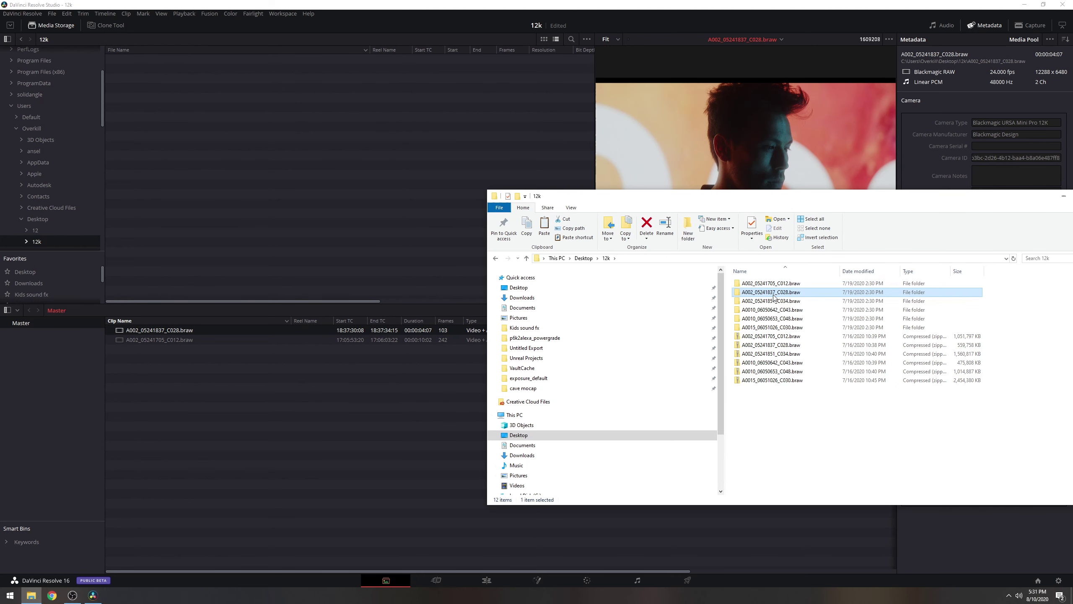
pyautogui.doubleClick(787, 300)
pyautogui.moveTo(767, 284); pyautogui.dragTo(307, 425)
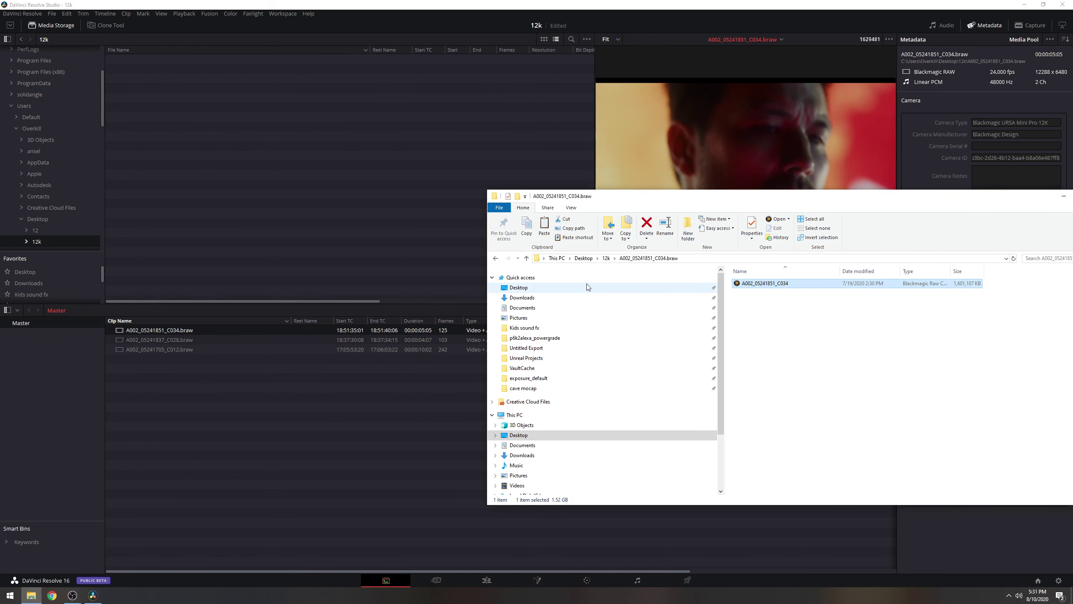
# Drag the remaining C043, C048 and C030 BRAW clips into the Master bin.
pyautogui.click(606, 258)
pyautogui.doubleClick(767, 313)
pyautogui.moveTo(767, 284); pyautogui.dragTo(123, 467)
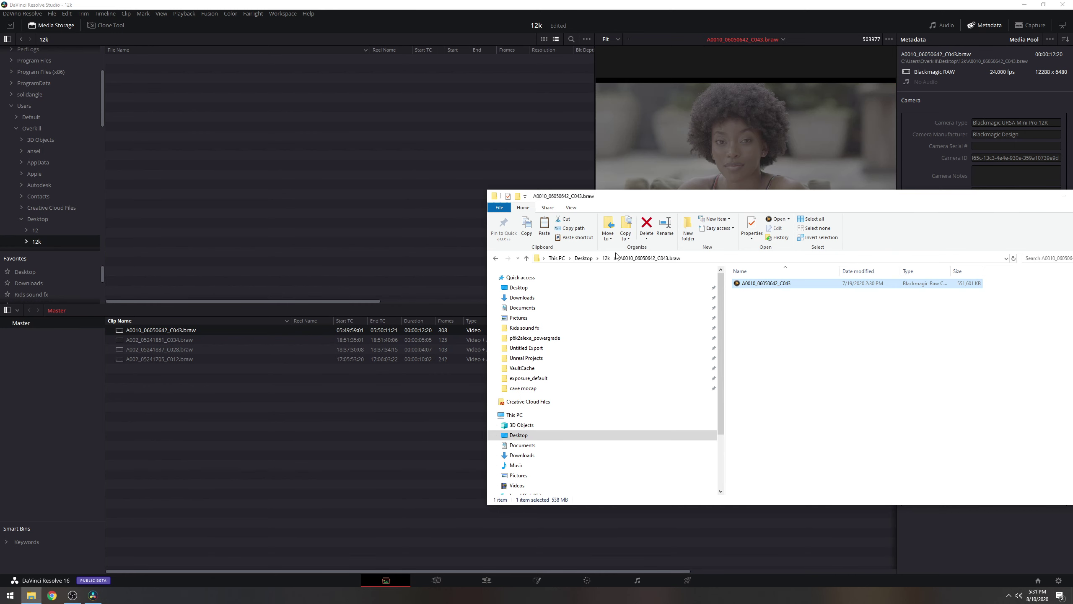
pyautogui.click(606, 258)
pyautogui.click(773, 319)
pyautogui.doubleClick(773, 318)
pyautogui.moveTo(764, 284); pyautogui.dragTo(169, 499)
pyautogui.click(584, 257)
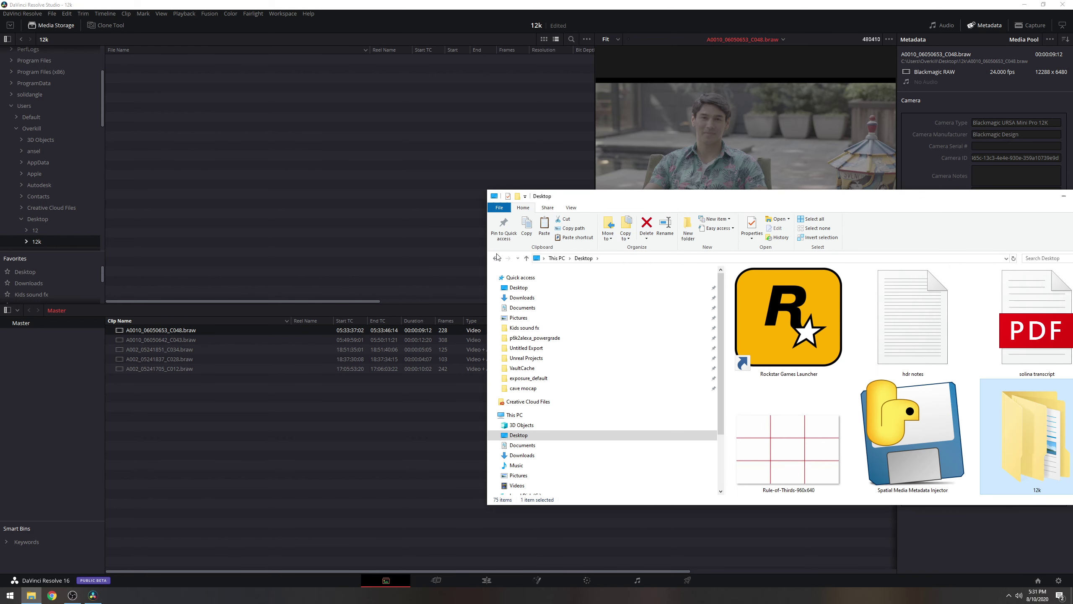
pyautogui.hotkey('alt', 'Left')
pyautogui.click(606, 258)
pyautogui.moveTo(769, 329); pyautogui.dragTo(526, 556)
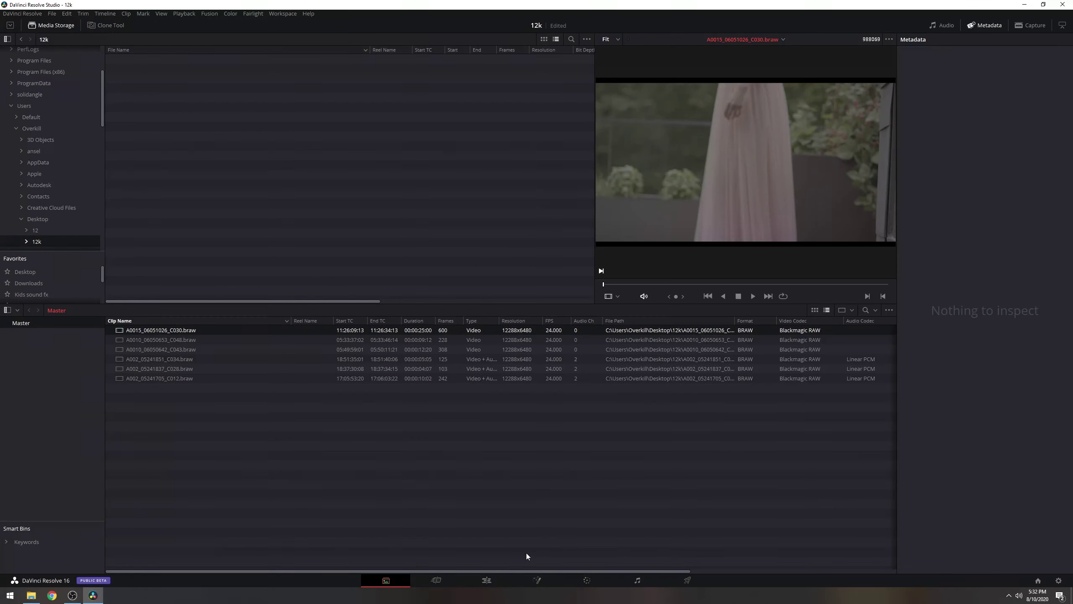
# Set the project's timeline resolution to 4096 x 2160 DCI and save the settings.
pyautogui.click(1059, 581)
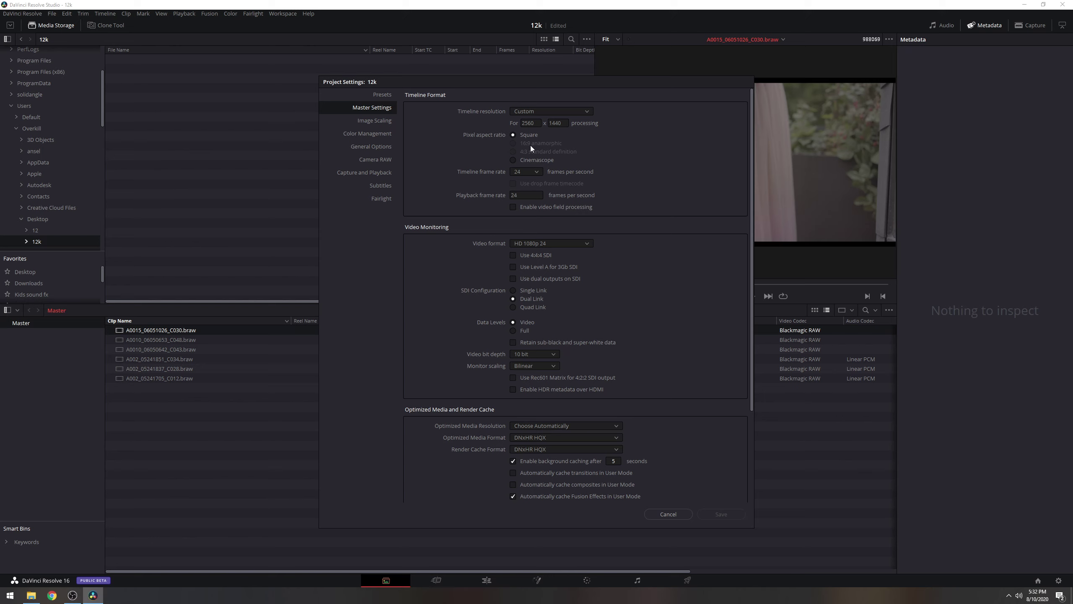
pyautogui.click(548, 109)
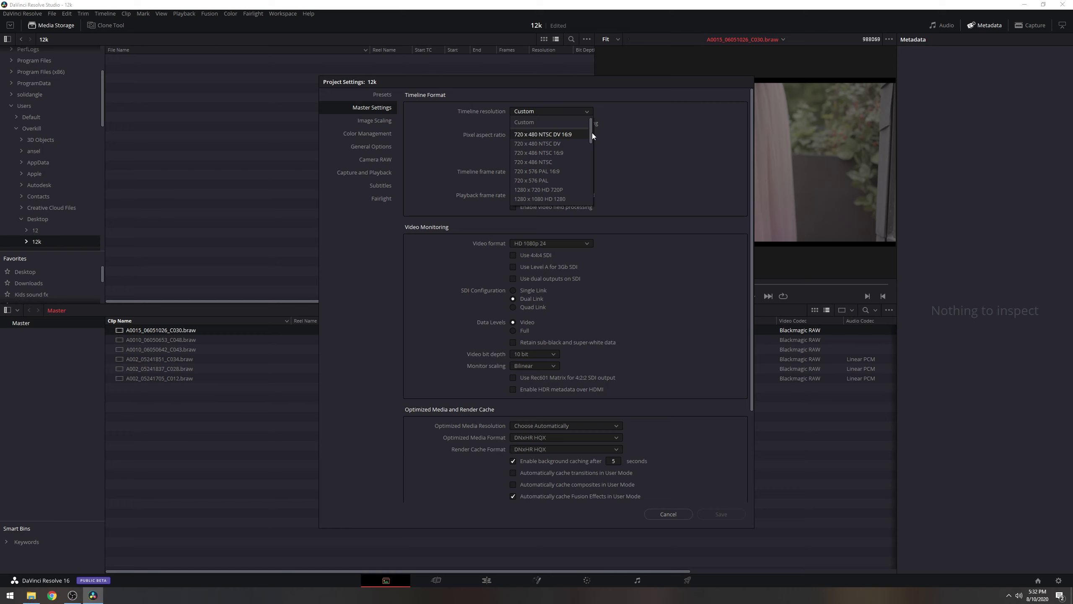
pyautogui.moveTo(592, 133); pyautogui.dragTo(585, 200)
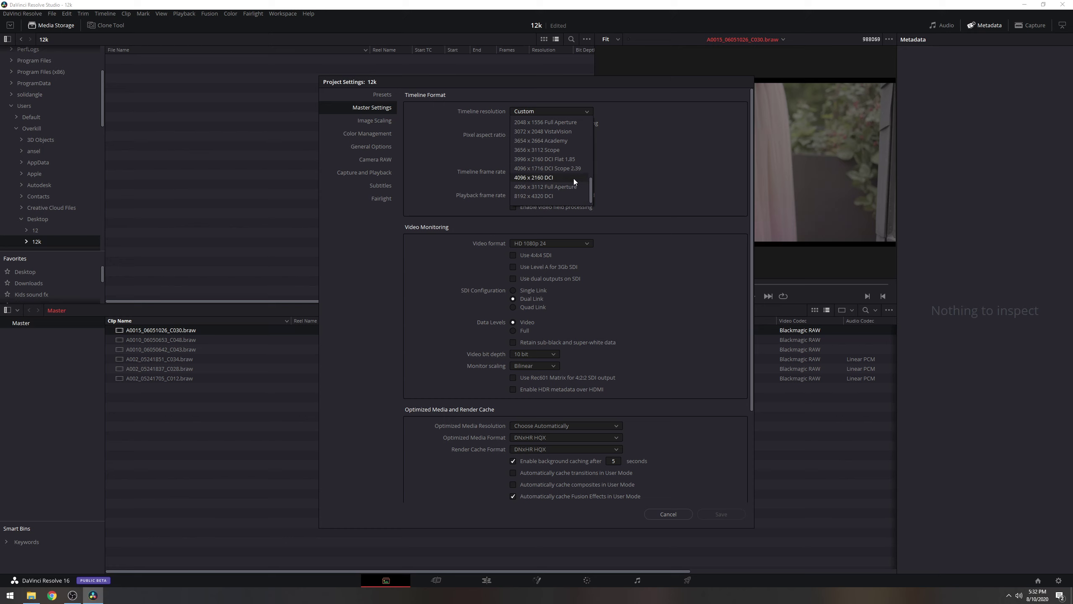
pyautogui.click(528, 178)
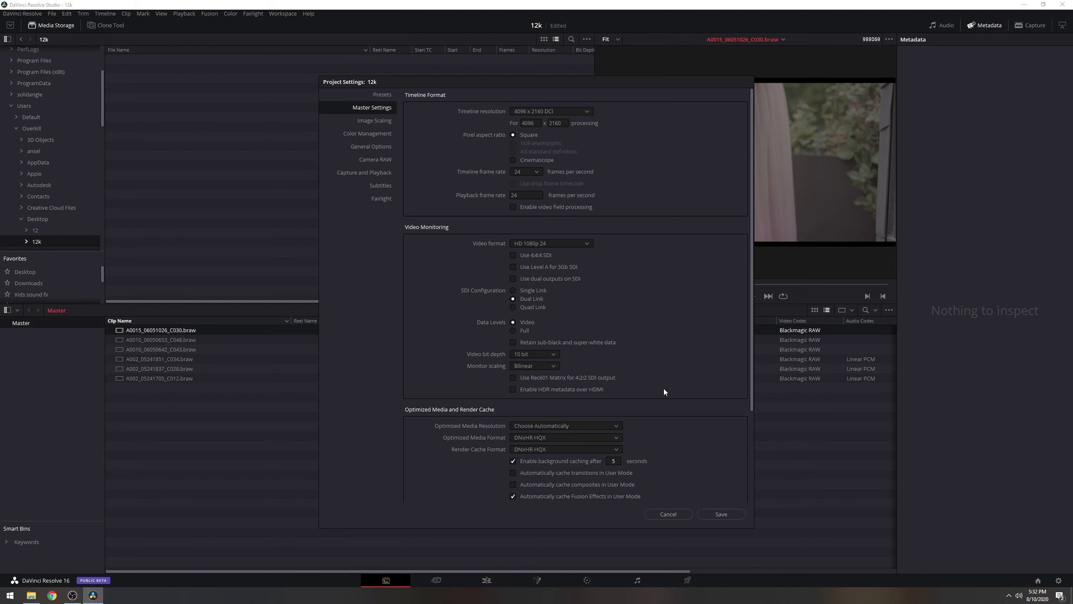
pyautogui.click(721, 514)
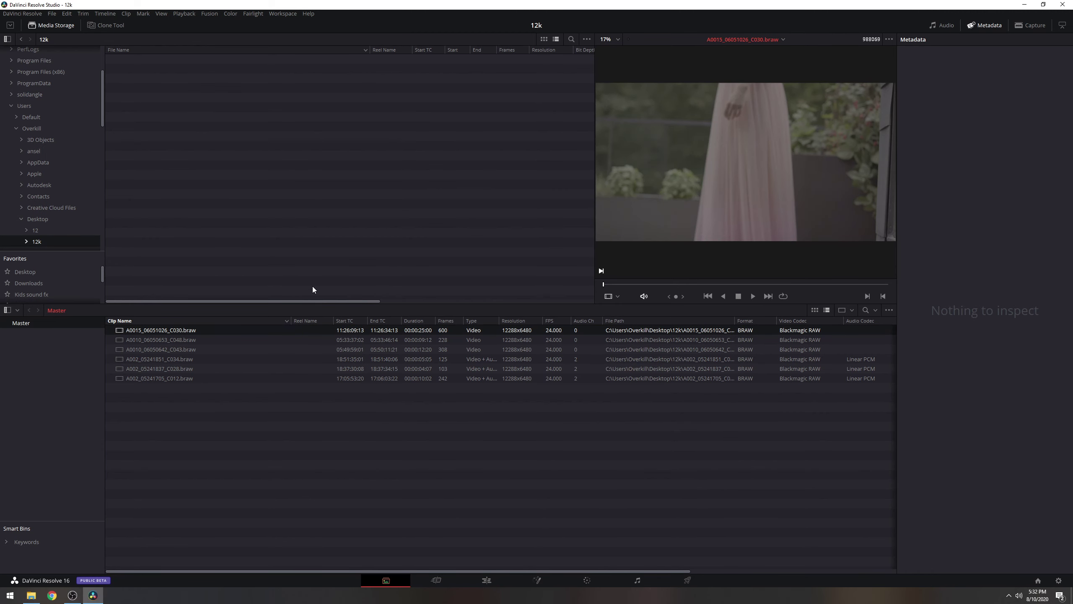
# Put all six BRAW clips onto a new Timeline 1 on the Edit page and play it back.
pyautogui.click(167, 350)
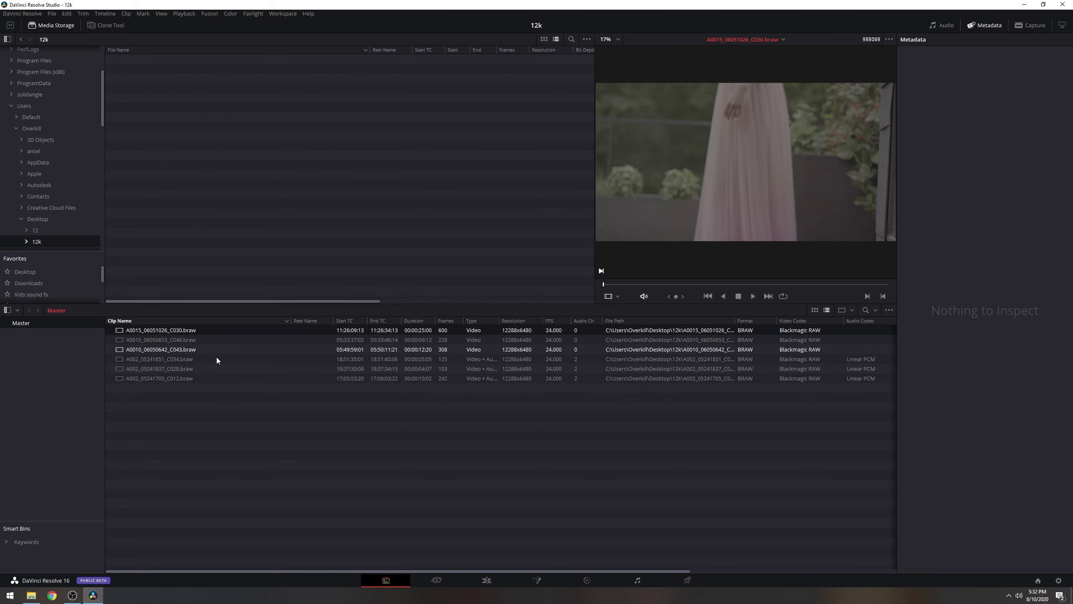
pyautogui.click(487, 580)
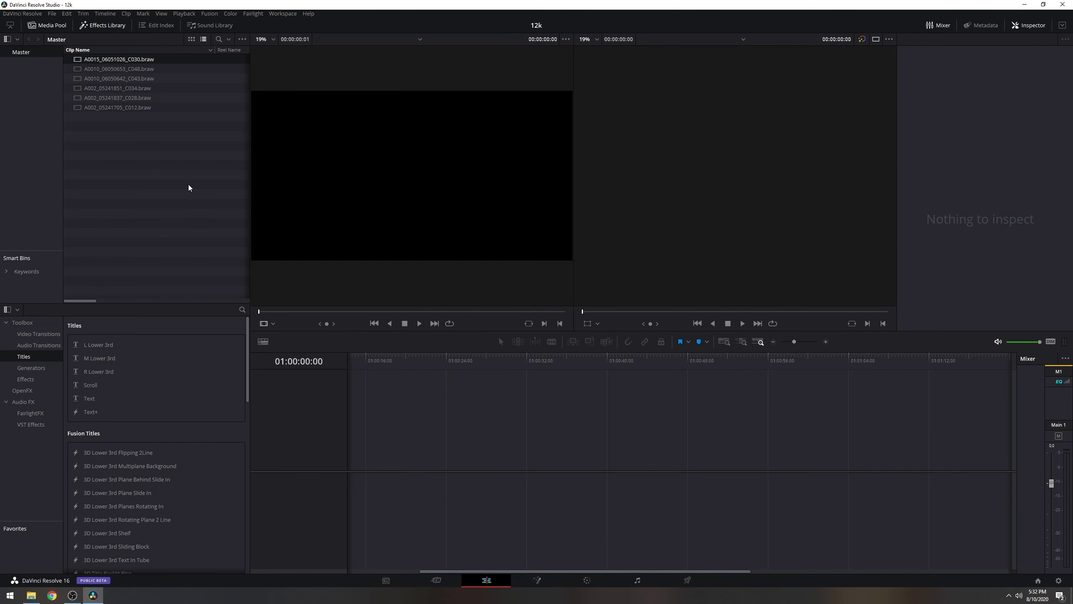
pyautogui.moveTo(189, 188); pyautogui.dragTo(362, 473)
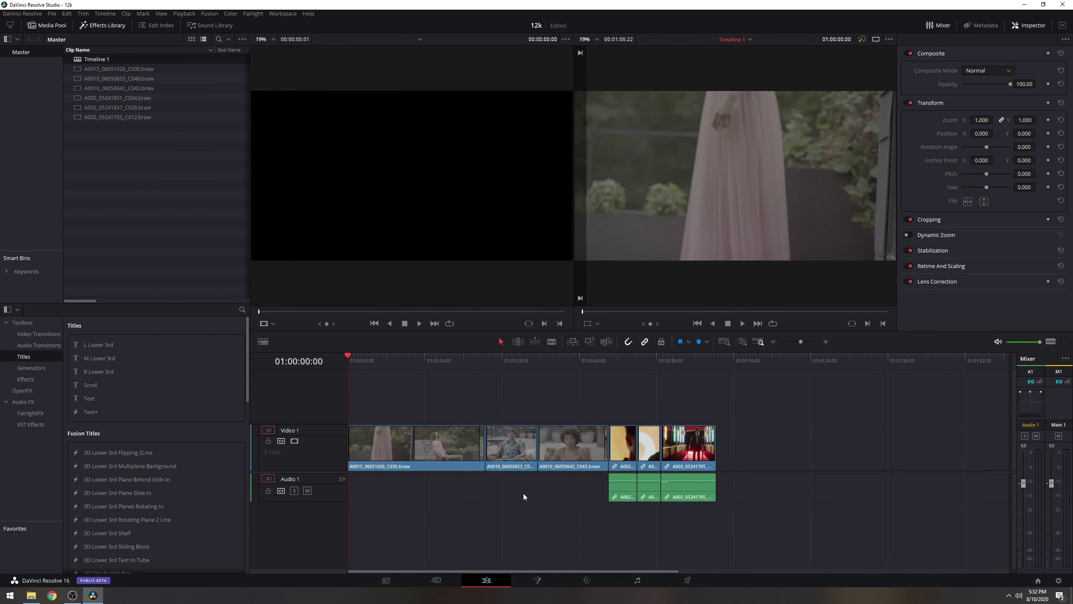
pyautogui.click(743, 324)
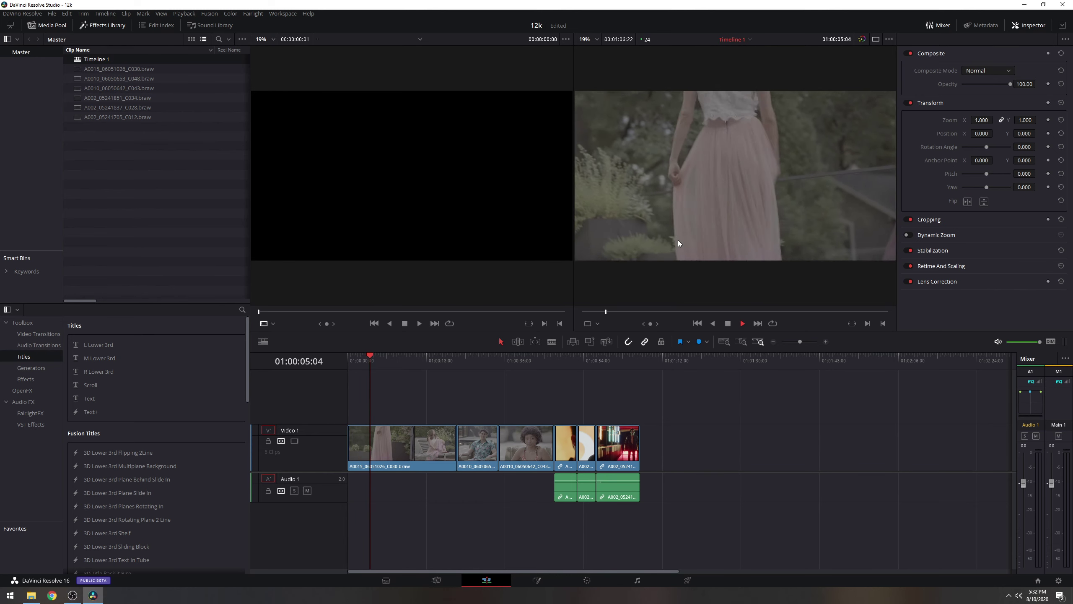
pyautogui.click(728, 327)
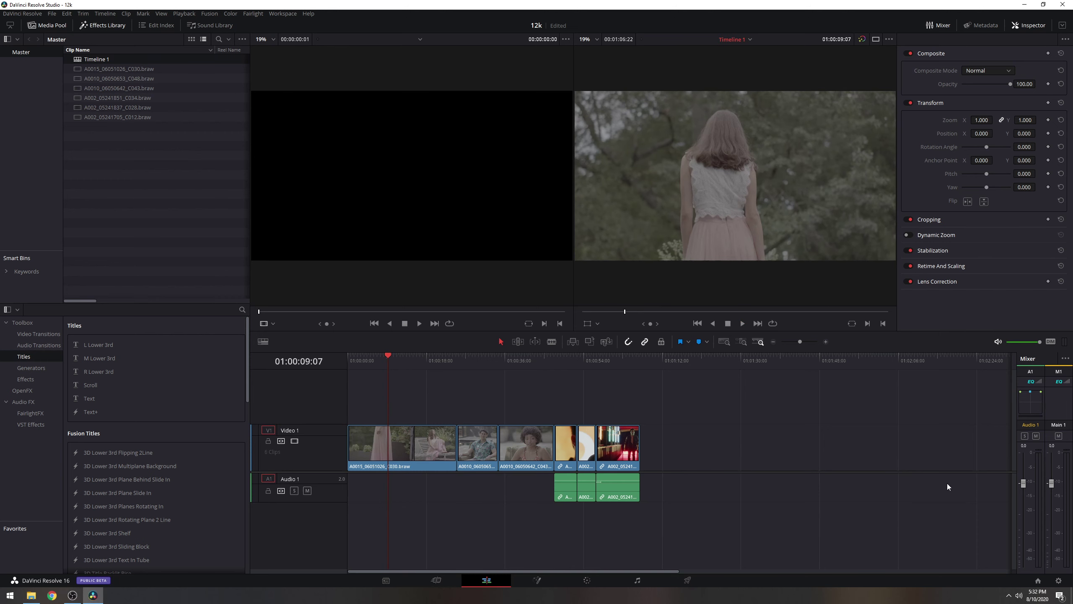
# Show the floating waveform Scopes window and scrub the playhead to 01:00:13:12.
pyautogui.hotkey('ctrl', 'shift', 'w')
pyautogui.moveTo(910, 421); pyautogui.dragTo(941, 435)
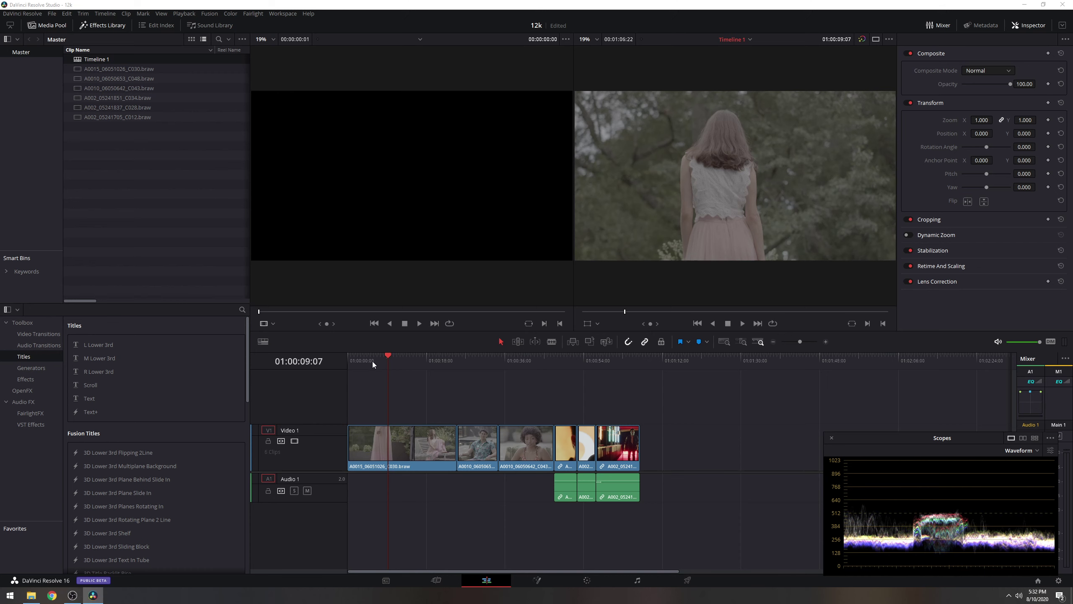
pyautogui.moveTo(373, 361); pyautogui.dragTo(419, 361)
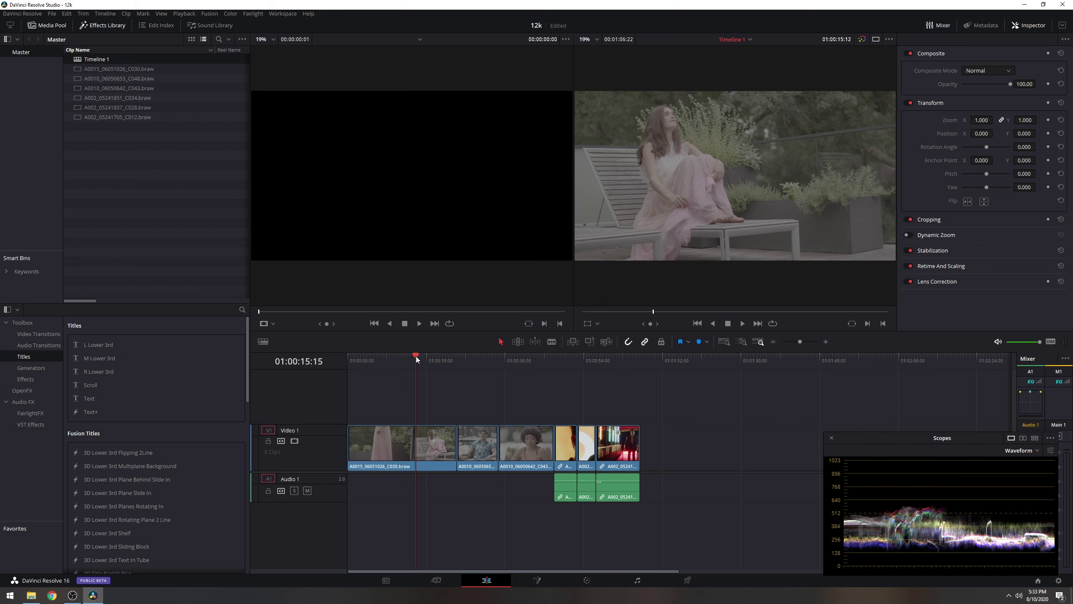
pyautogui.moveTo(416, 355); pyautogui.dragTo(406, 355)
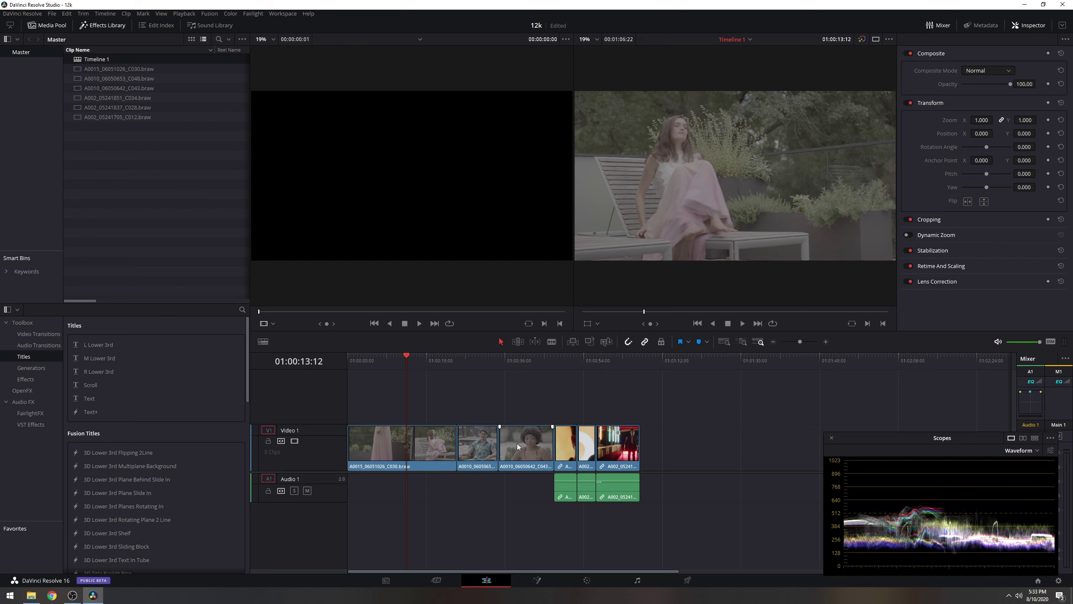
pyautogui.click(981, 24)
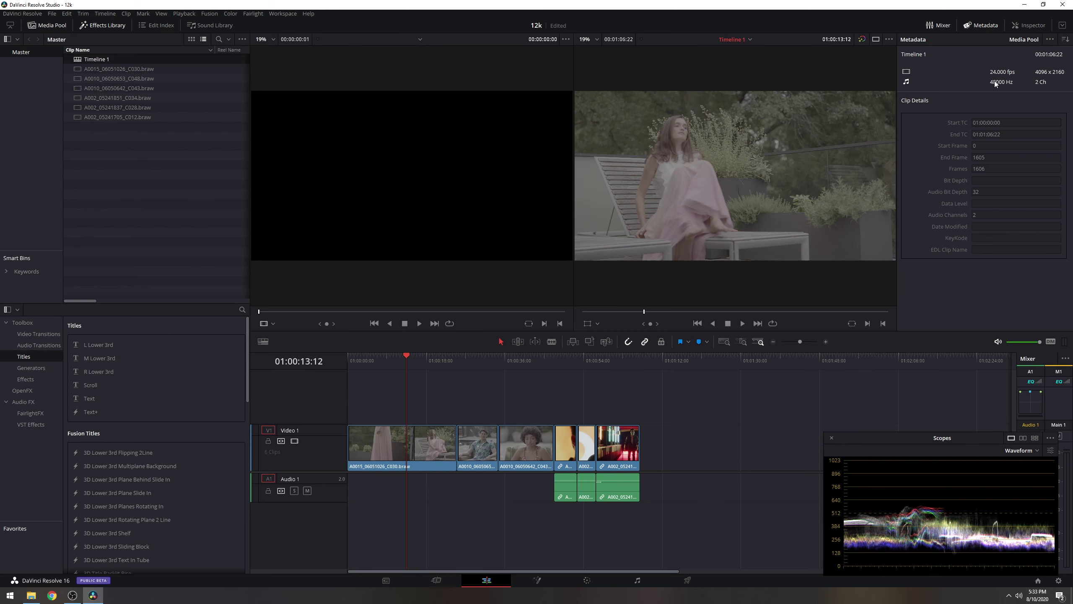
pyautogui.click(417, 513)
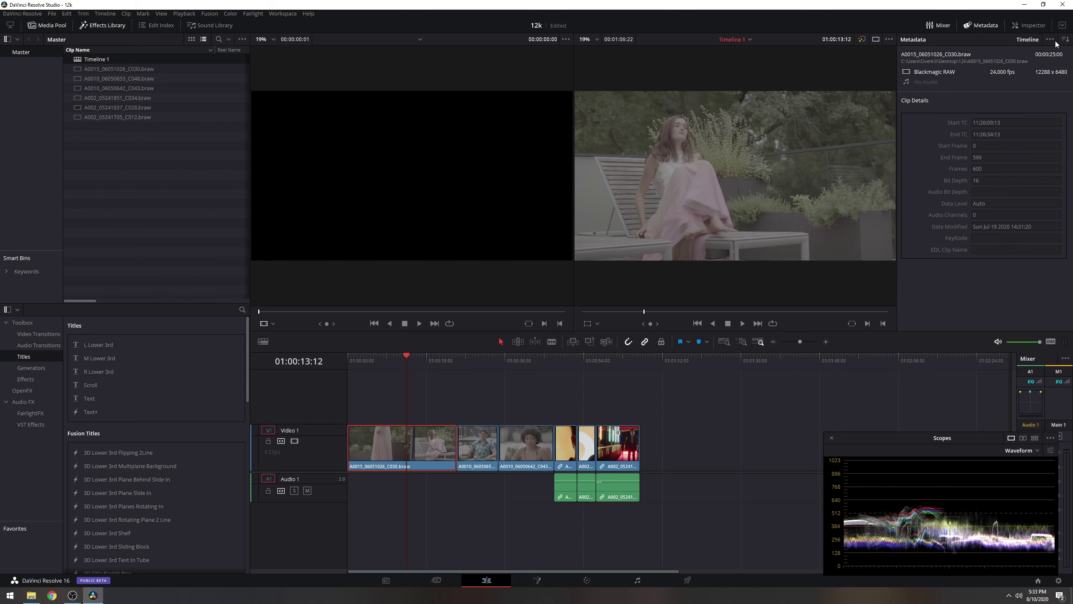
pyautogui.click(1069, 40)
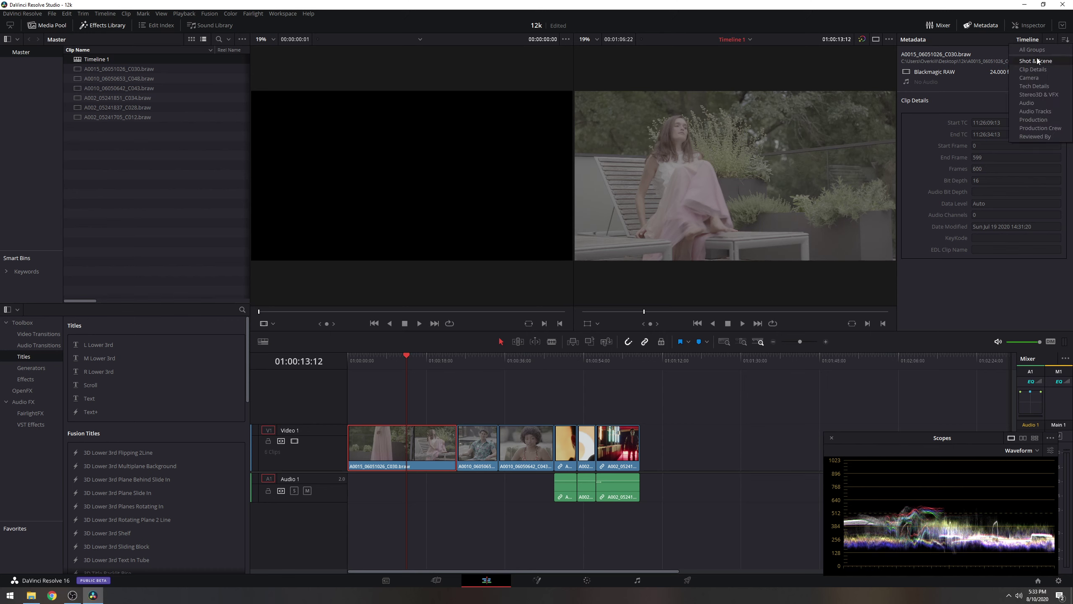
pyautogui.click(1040, 82)
pyautogui.scroll(-5, 1057, 224)
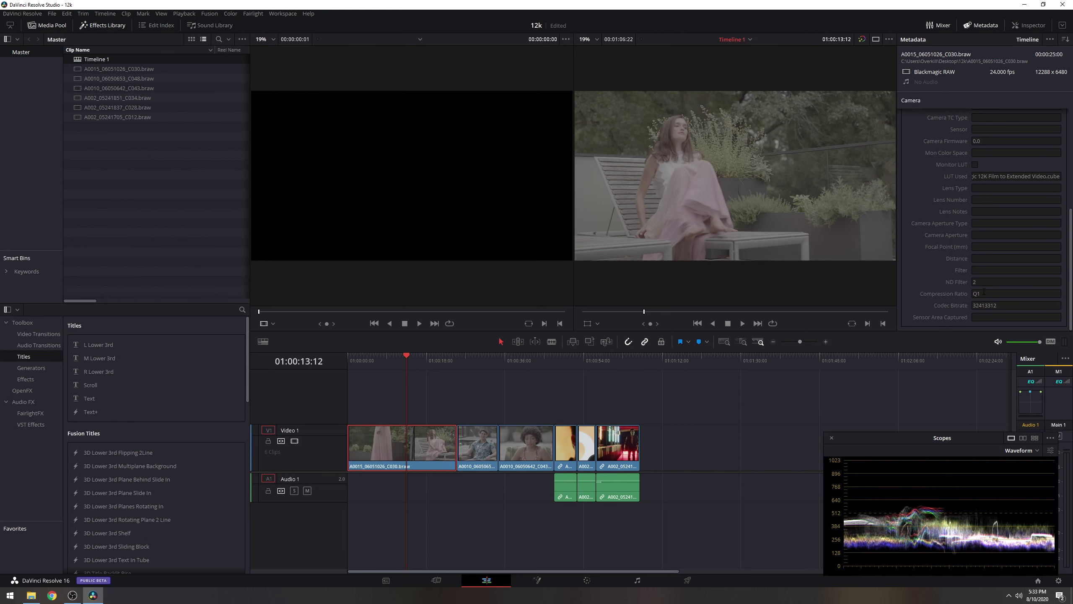
pyautogui.scroll(5, 1072, 282)
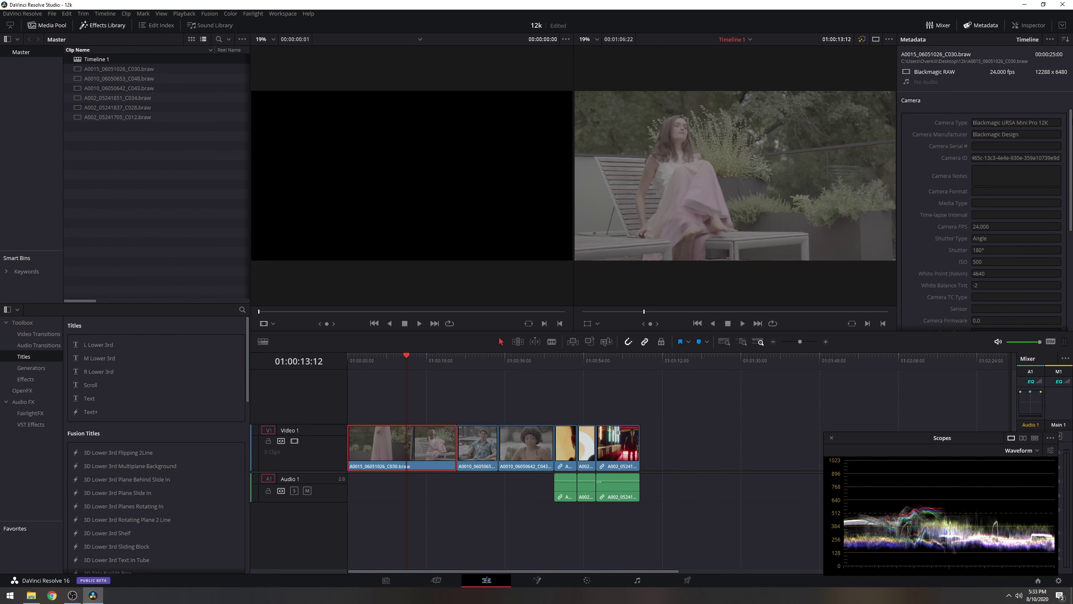
pyautogui.scroll(-2, 986, 220)
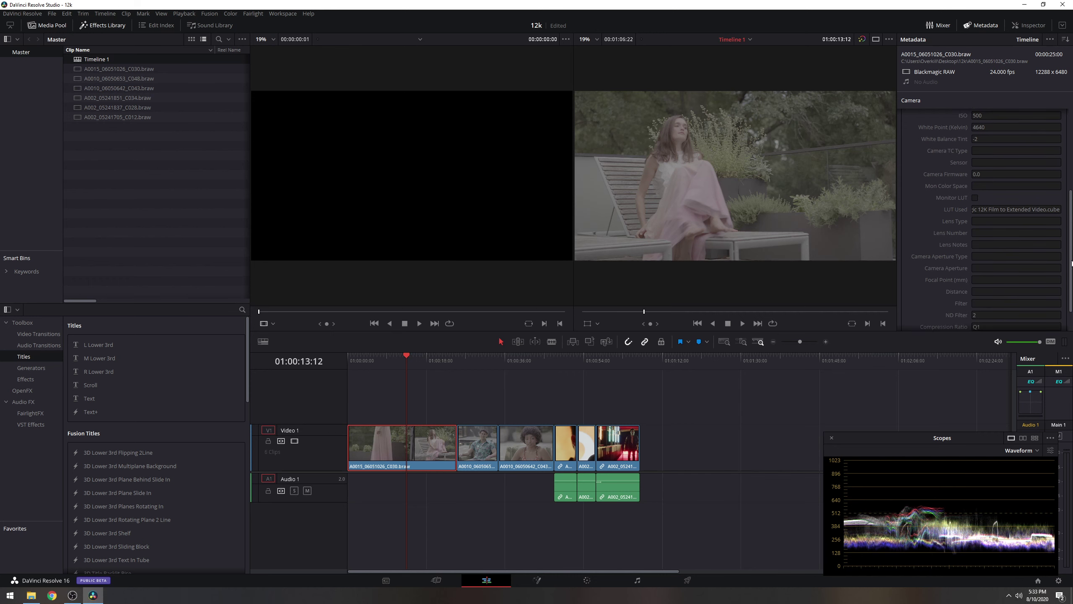
pyautogui.scroll(2, 986, 221)
pyautogui.scroll(-5, 1055, 315)
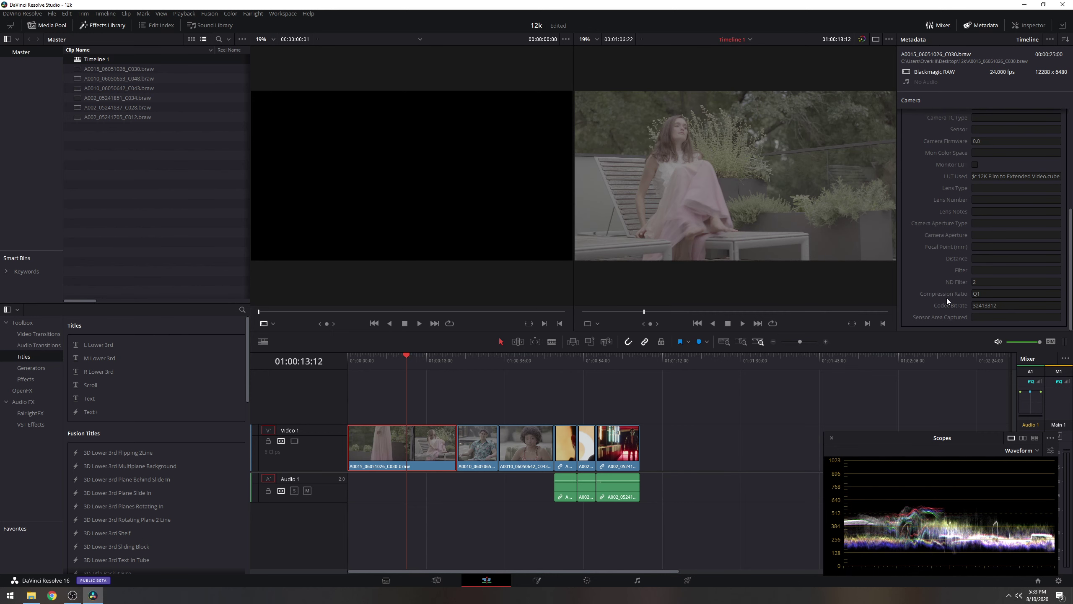
pyautogui.click(986, 283)
pyautogui.click(473, 438)
pyautogui.click(520, 448)
pyautogui.click(505, 358)
pyautogui.press('space')
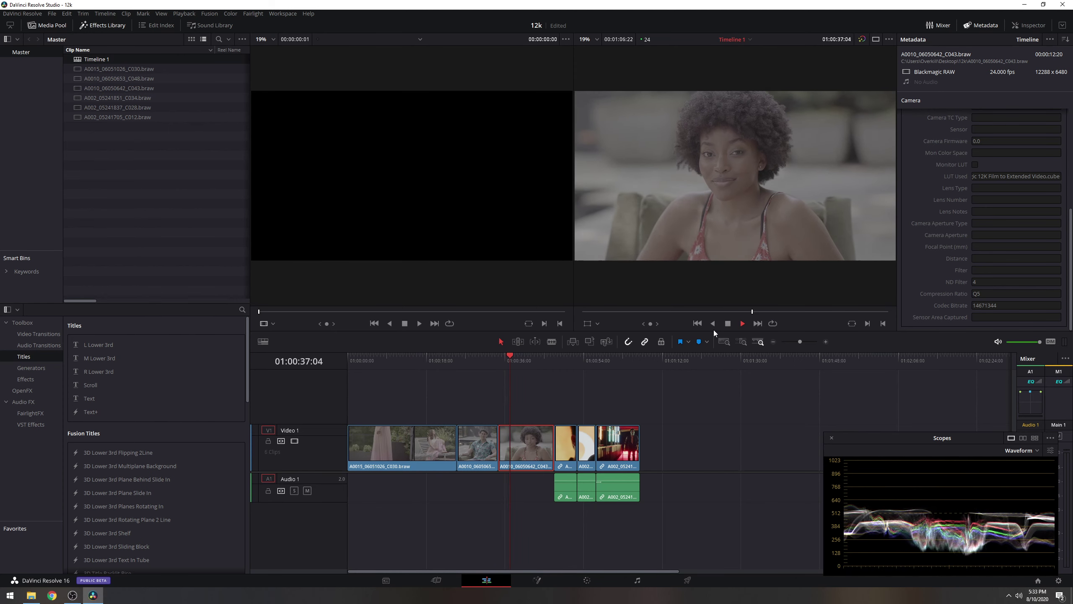
pyautogui.click(510, 360)
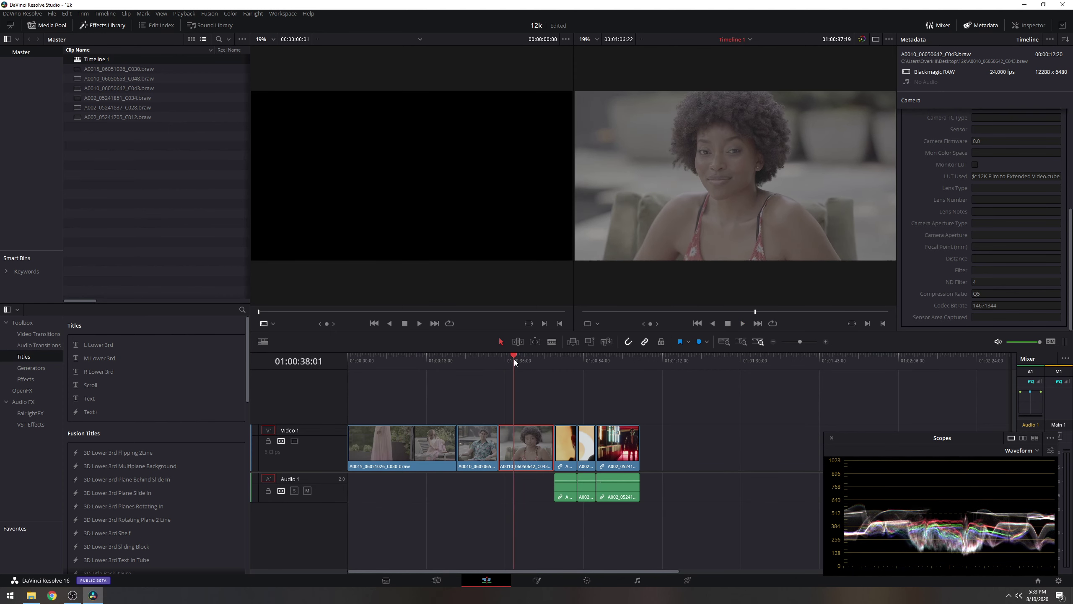
pyautogui.click(567, 438)
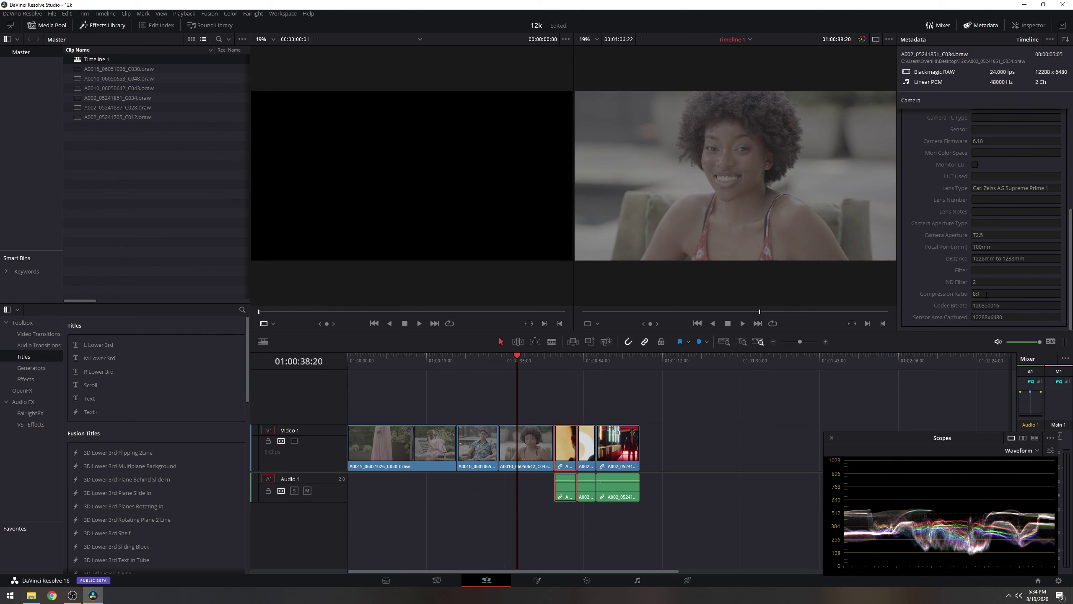
pyautogui.click(561, 358)
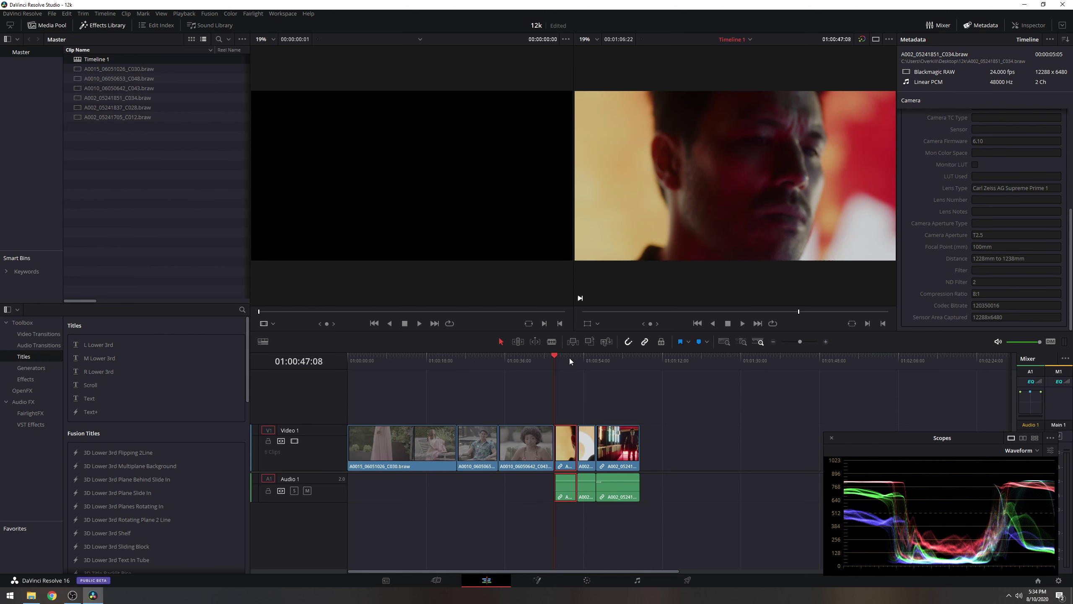
pyautogui.click(526, 364)
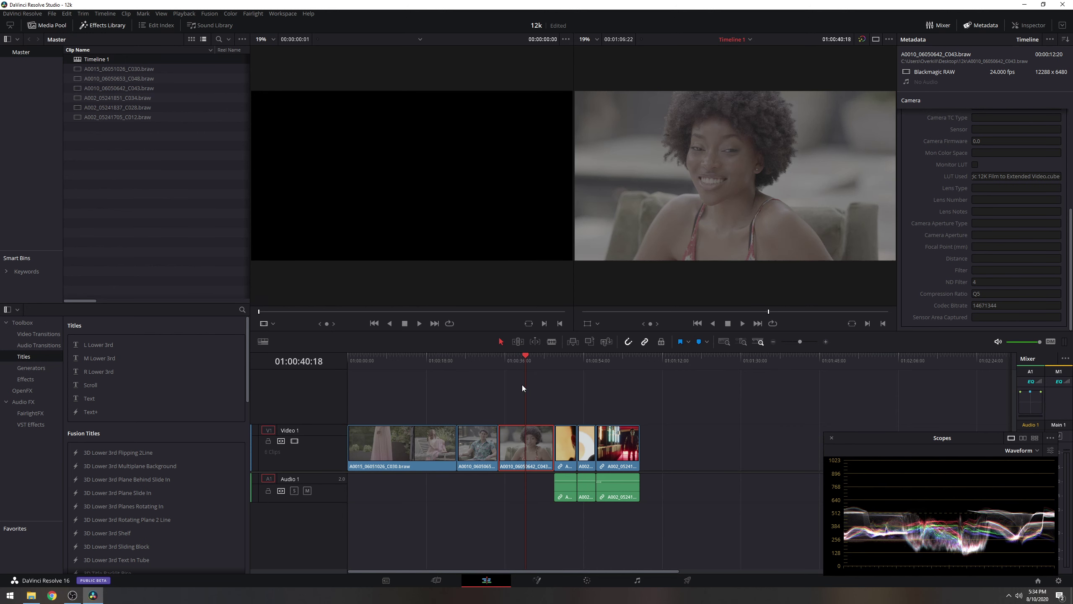
pyautogui.click(566, 357)
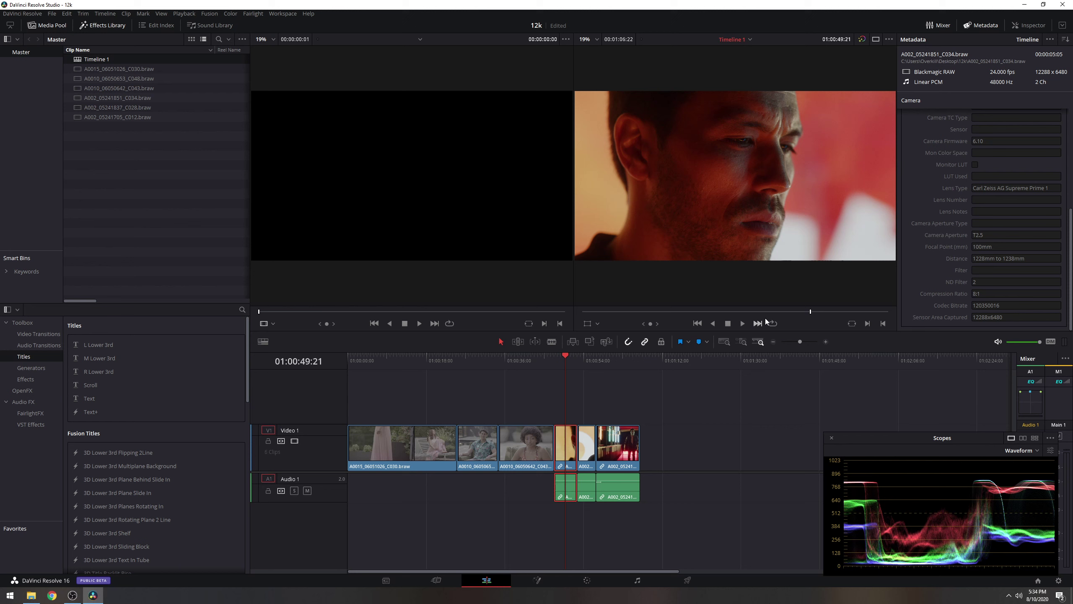
pyautogui.click(582, 357)
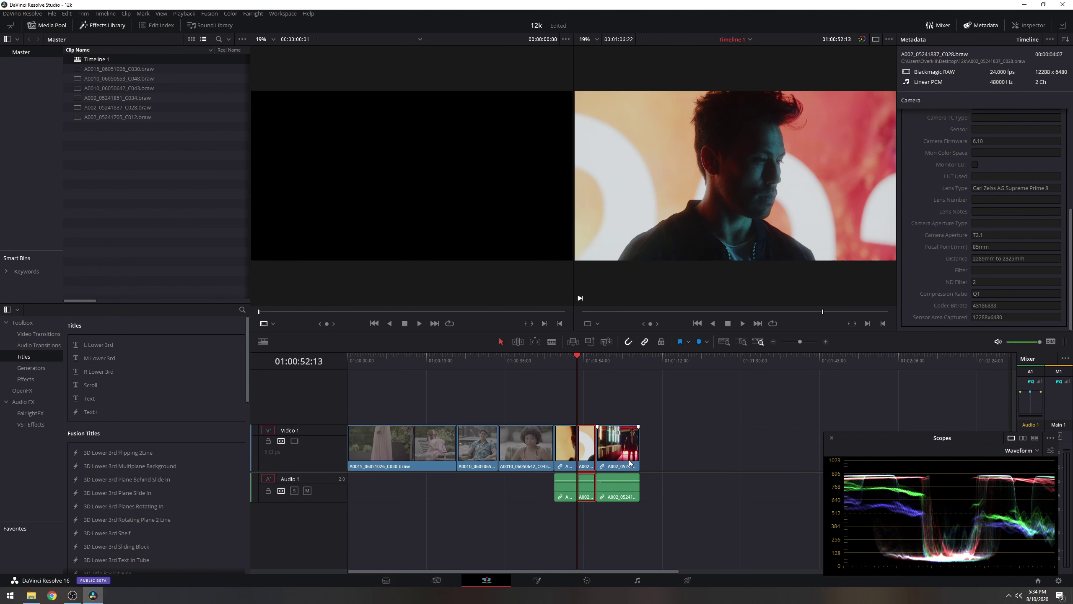
pyautogui.click(618, 449)
pyautogui.click(563, 362)
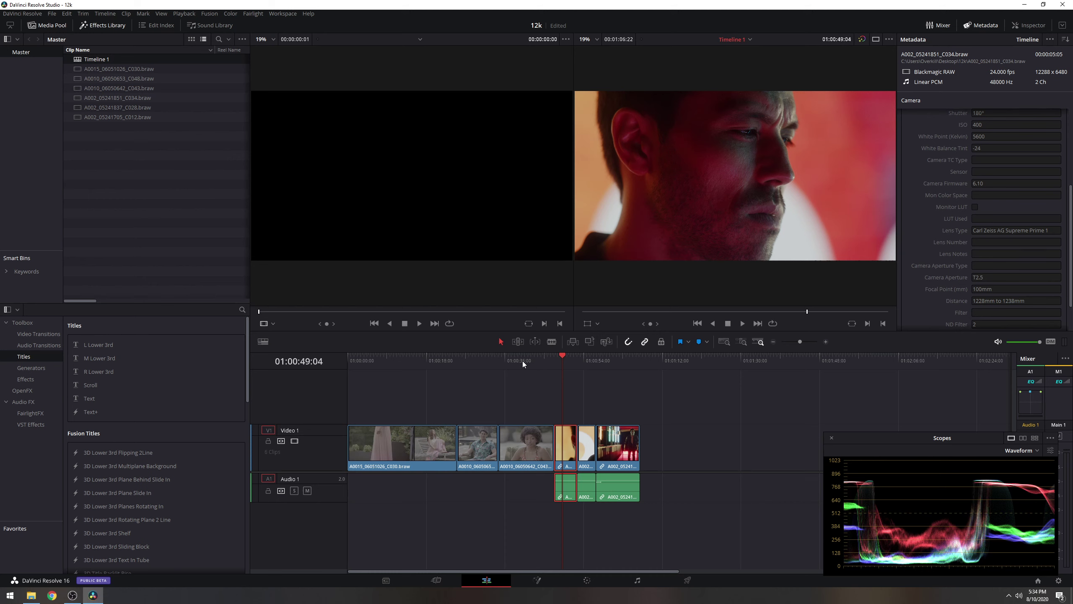
pyautogui.moveTo(523, 361); pyautogui.dragTo(435, 367)
pyautogui.click(387, 366)
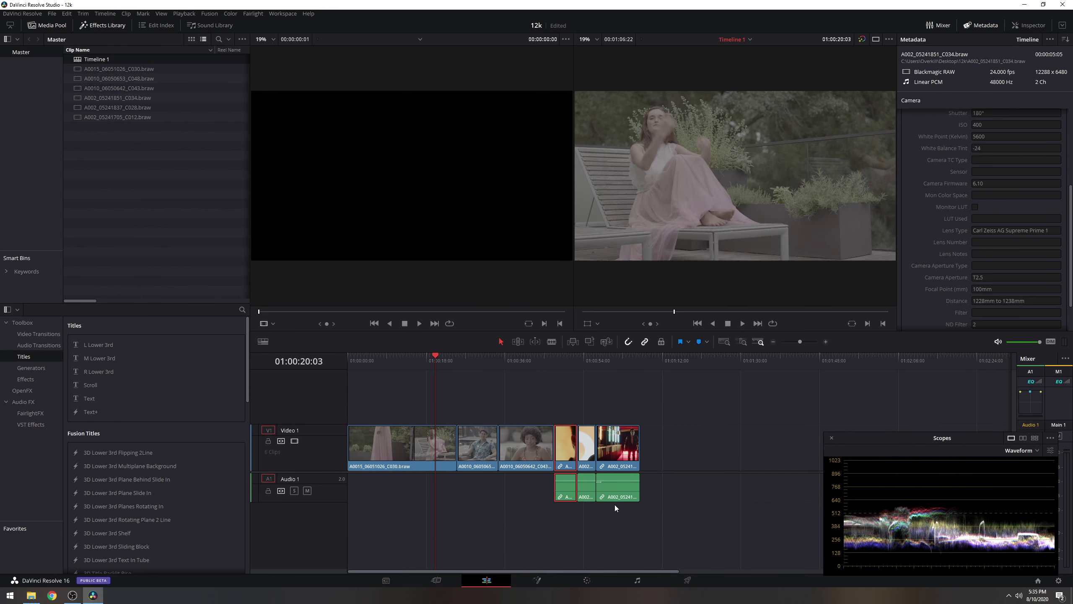
# On the Color page, decode the first clip from Clip settings, comparing Gen 4 and keeping Gen 5 colour science.
pyautogui.click(589, 581)
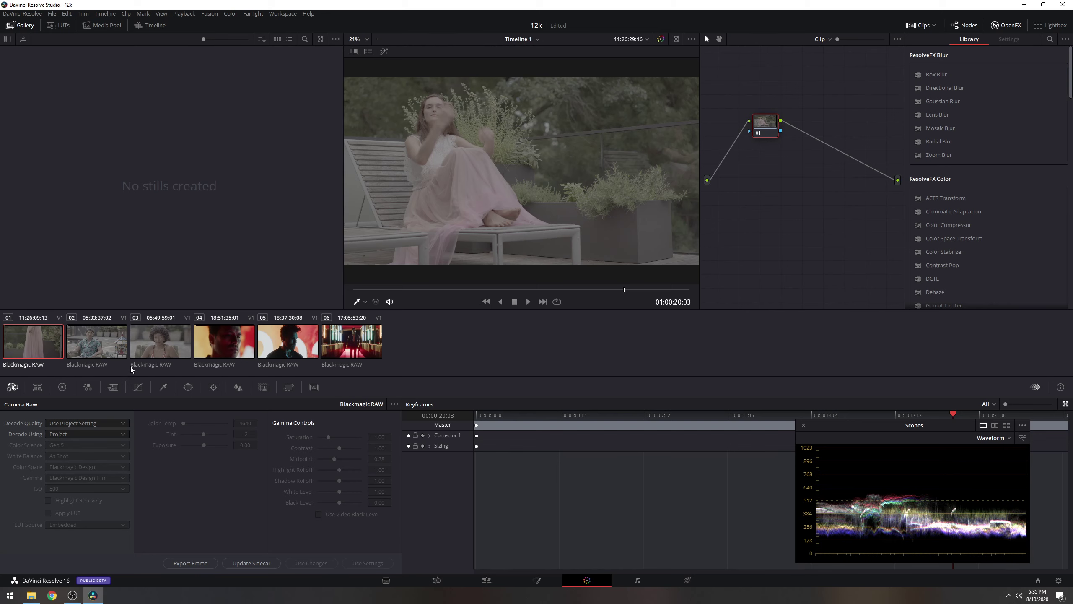
pyautogui.click(73, 432)
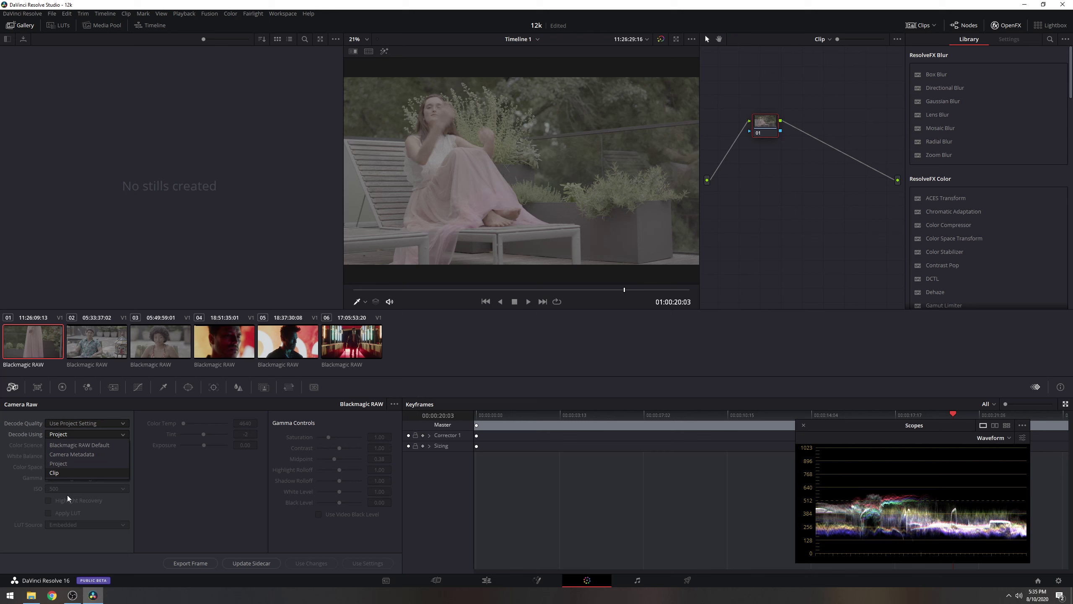
pyautogui.click(50, 474)
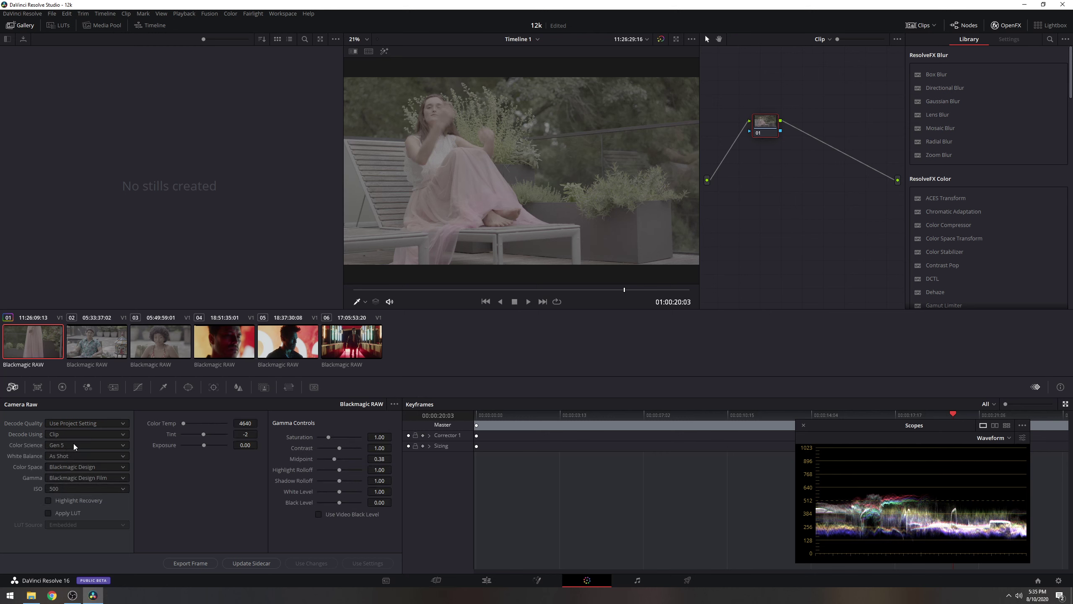
pyautogui.click(83, 446)
pyautogui.click(67, 456)
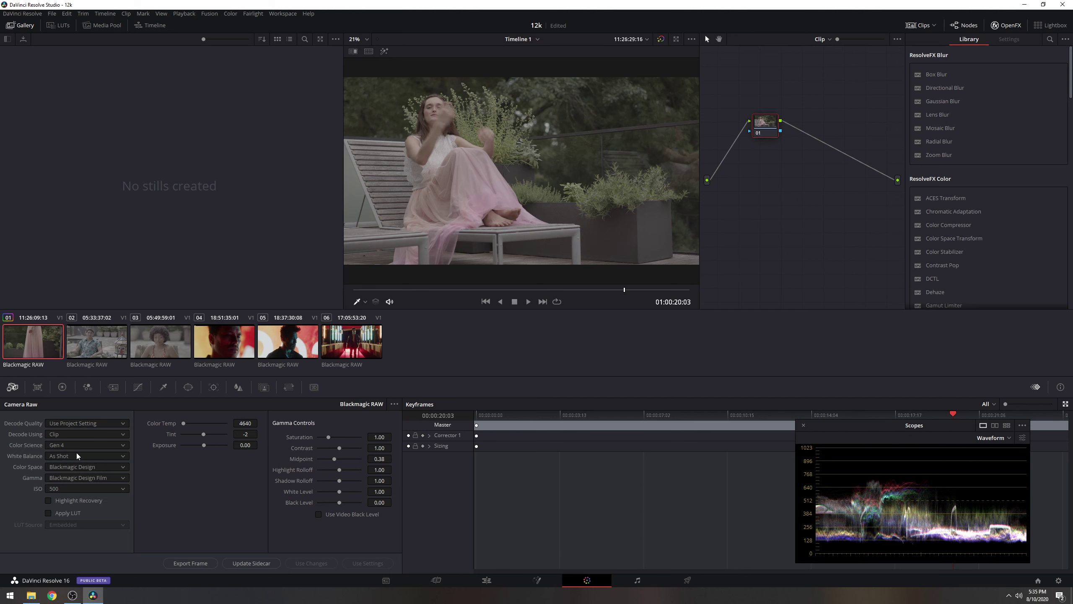
pyautogui.click(77, 446)
pyautogui.click(68, 465)
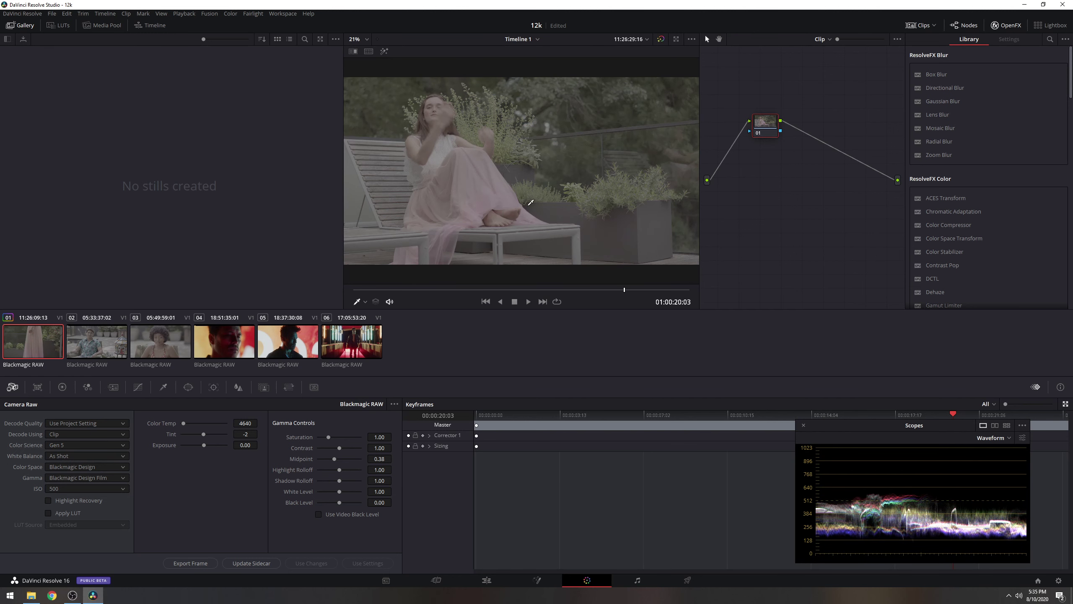
pyautogui.click(105, 445)
pyautogui.click(90, 463)
# Set the first clip's gamma to Rec.709, widen the viewer and scrub through the clip.
pyautogui.click(106, 480)
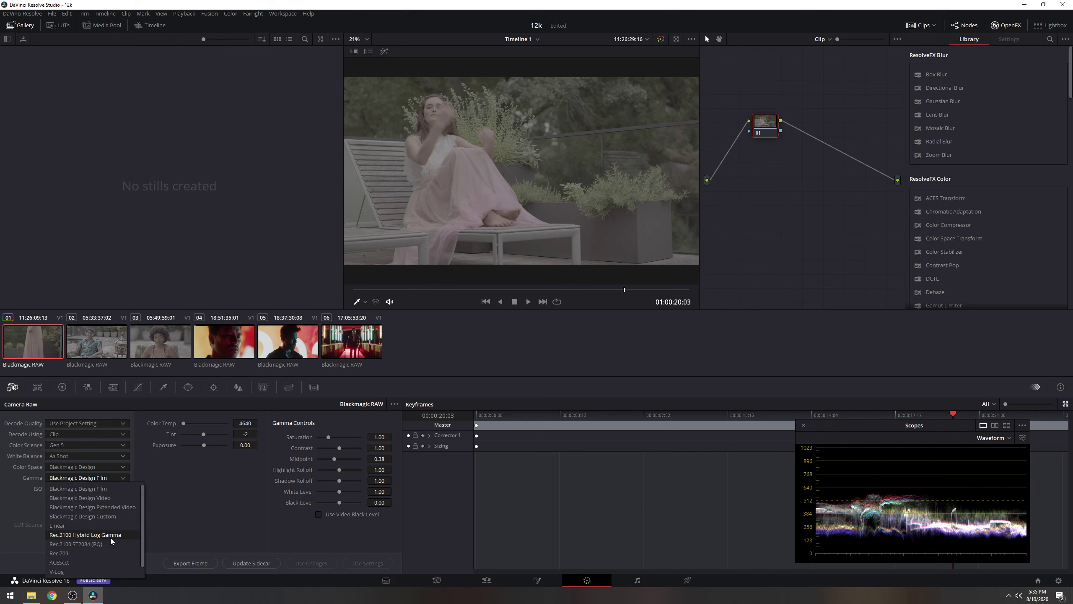
pyautogui.click(99, 554)
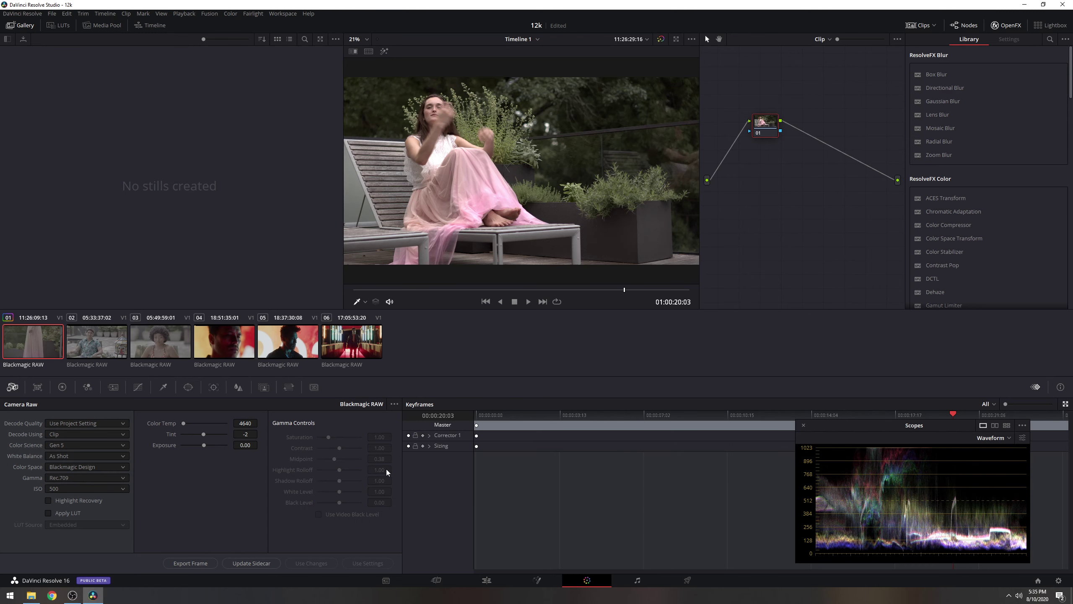
pyautogui.click(470, 291)
pyautogui.moveTo(344, 146); pyautogui.dragTo(178, 169)
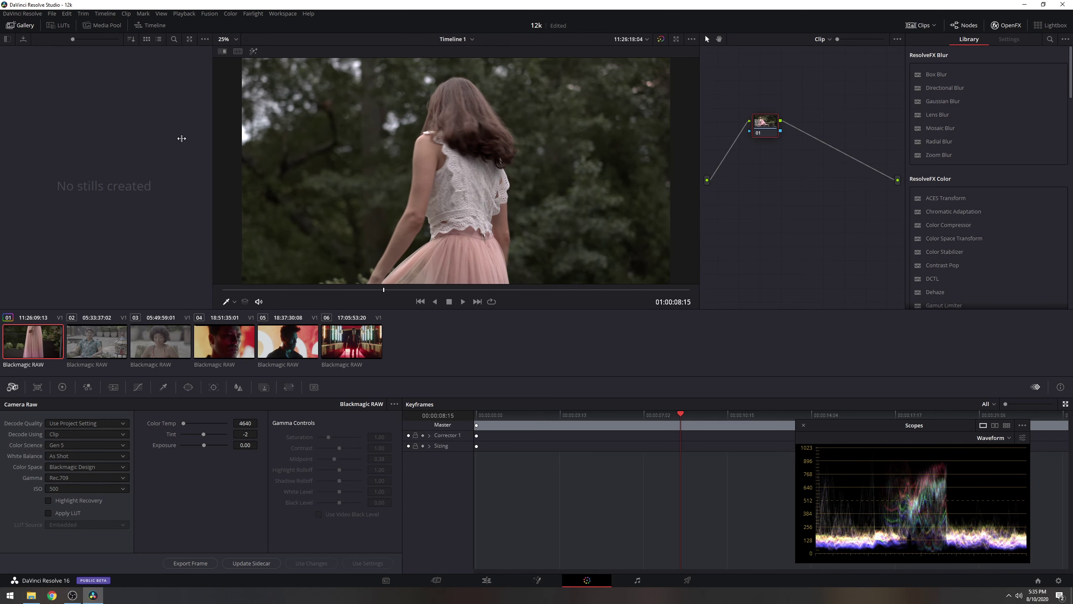
pyautogui.moveTo(379, 289); pyautogui.dragTo(625, 307)
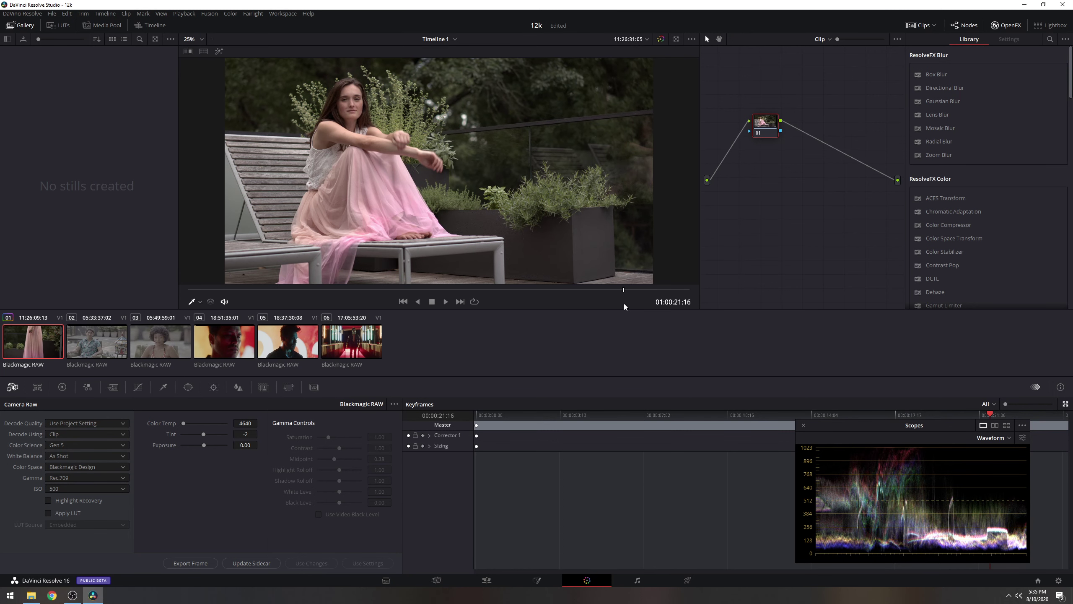
# Switch the first clip's gamma to Blackmagic Design Extended Video and scrub to review the grade.
pyautogui.click(85, 480)
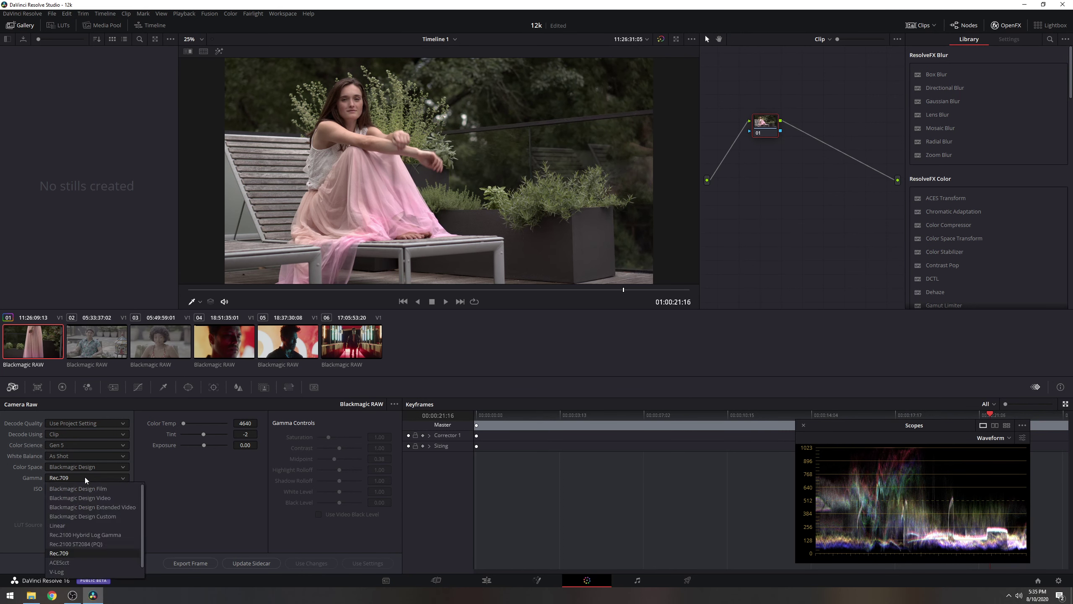
pyautogui.click(120, 506)
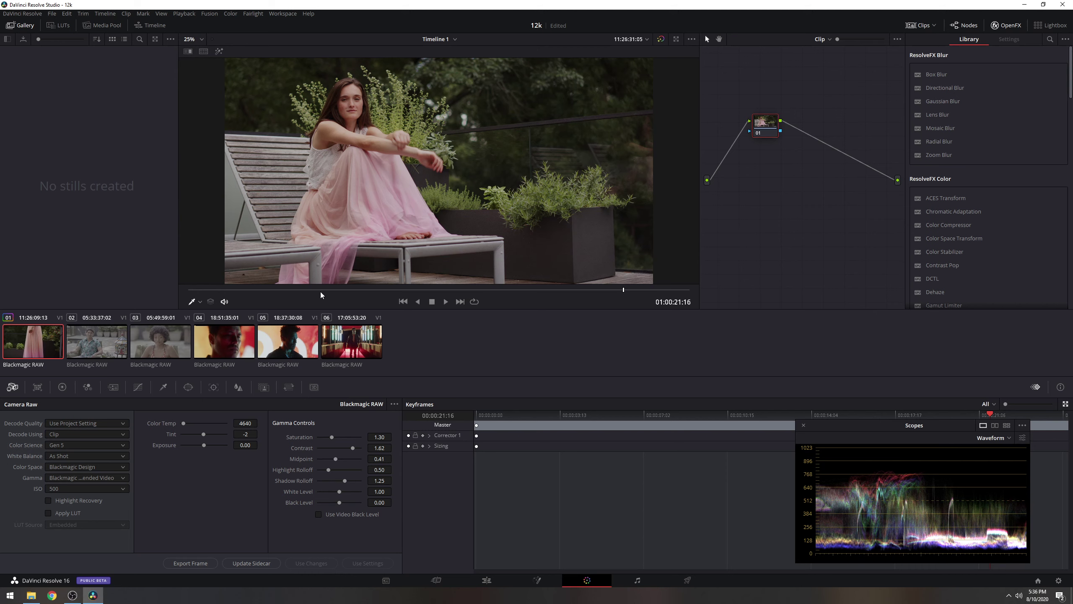
pyautogui.moveTo(314, 290); pyautogui.dragTo(444, 292)
pyautogui.click(107, 344)
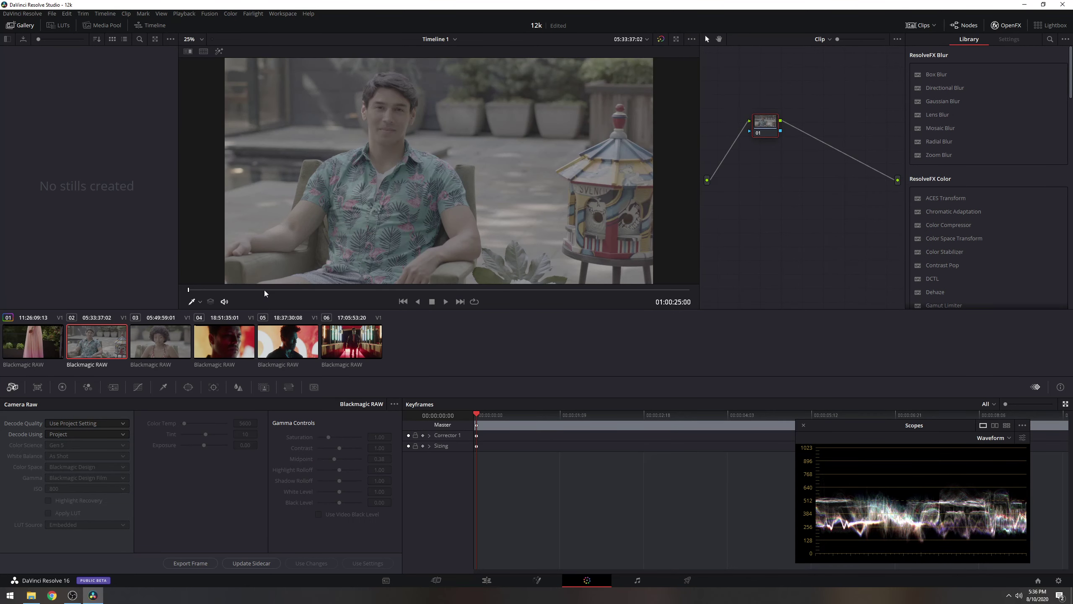
pyautogui.moveTo(264, 293); pyautogui.dragTo(350, 292)
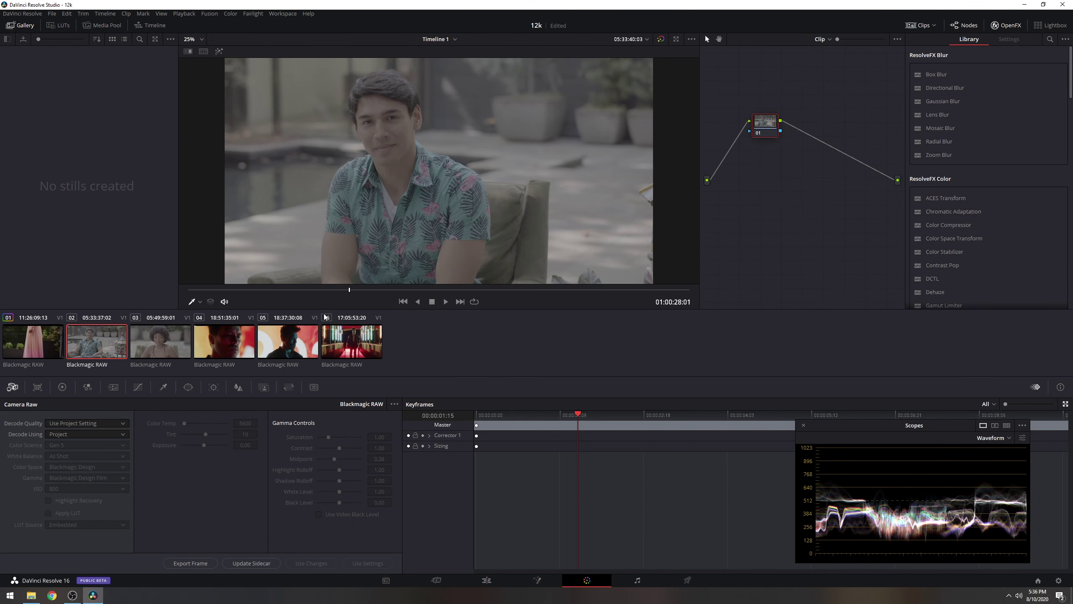
pyautogui.click(79, 435)
pyautogui.click(58, 471)
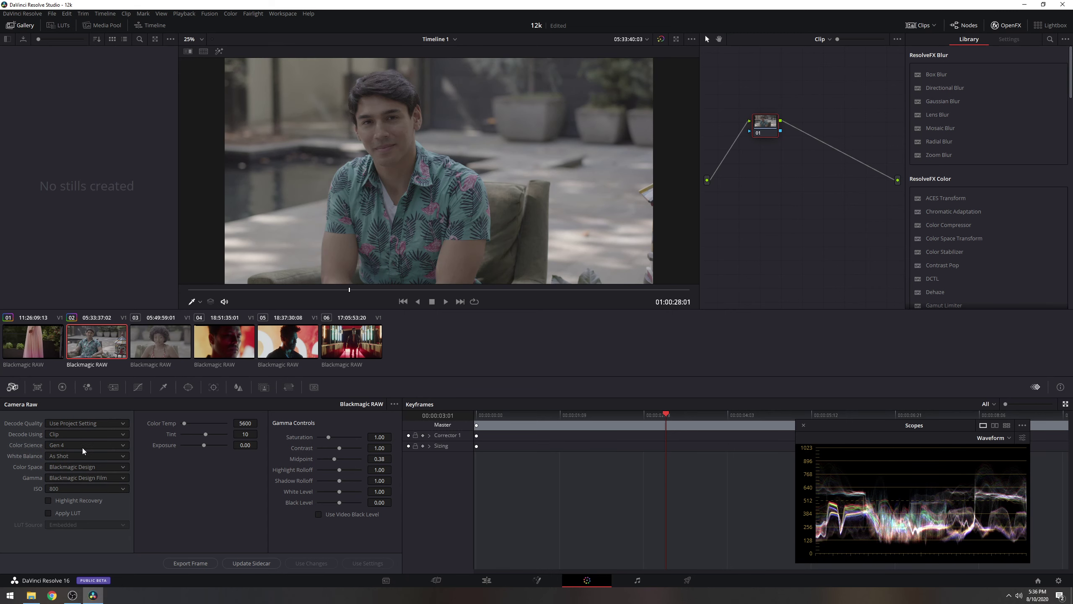
pyautogui.click(82, 448)
pyautogui.click(66, 468)
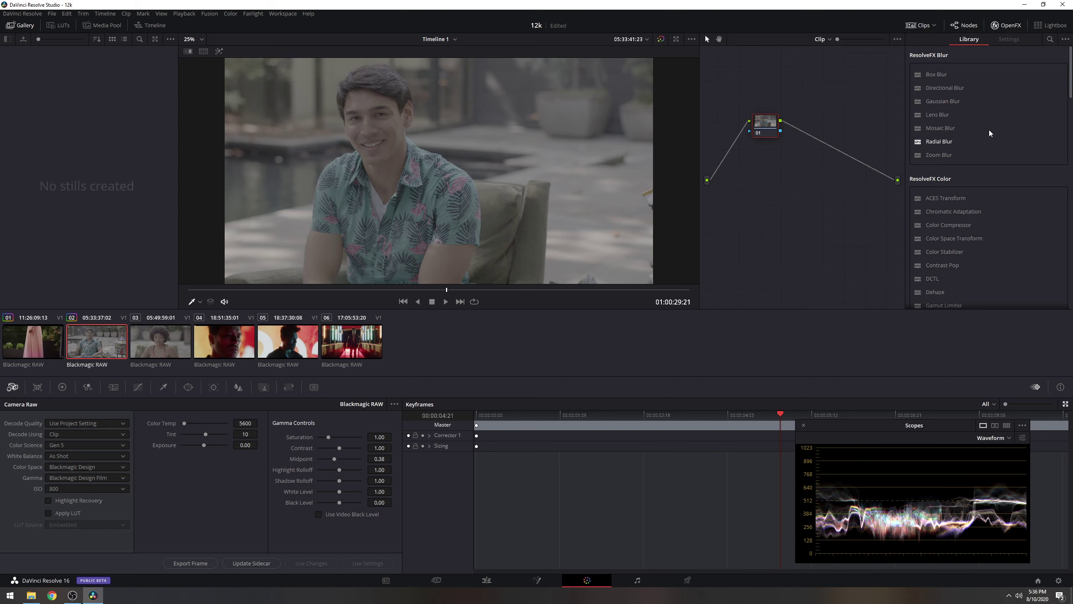
pyautogui.click(1066, 39)
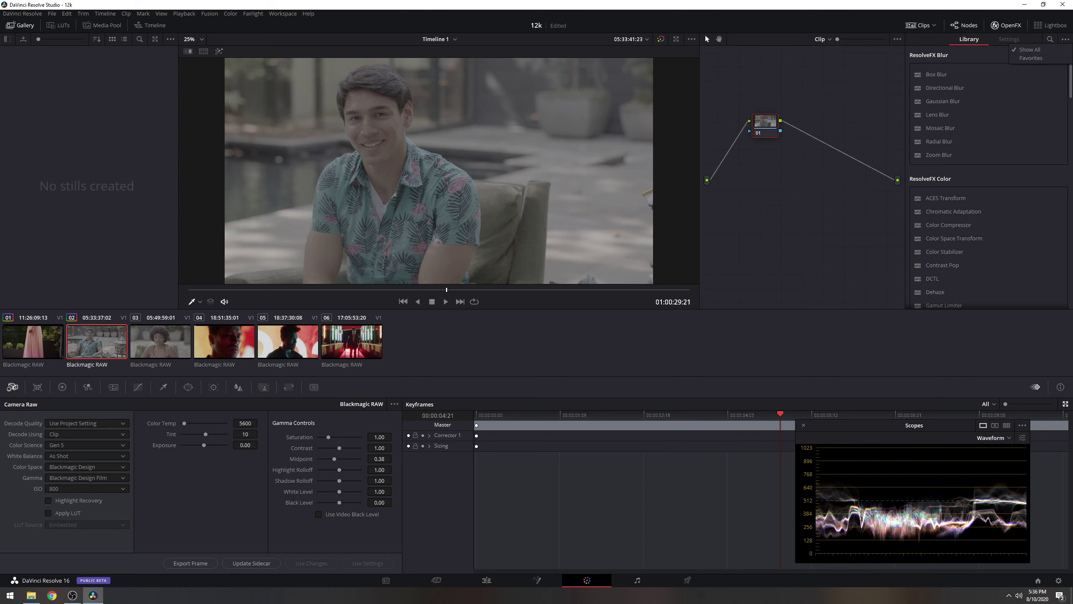
pyautogui.click(487, 580)
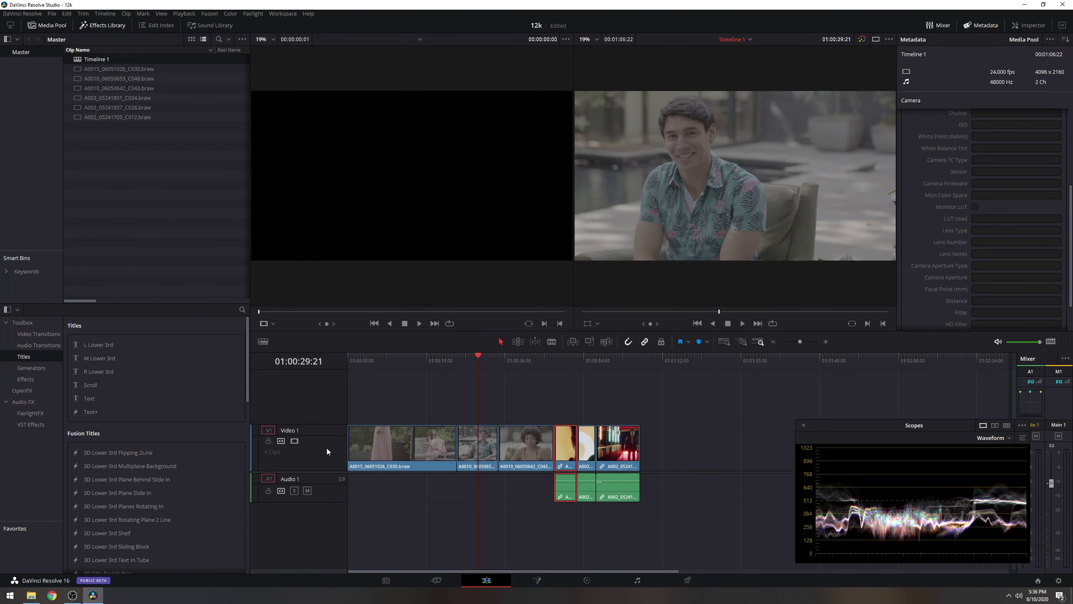
pyautogui.click(477, 444)
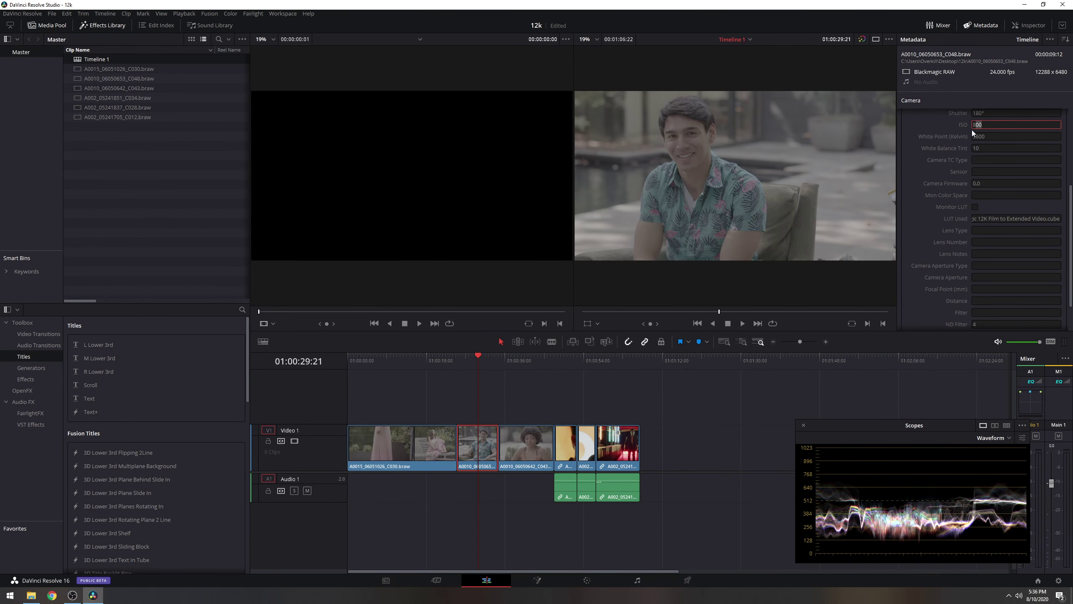
pyautogui.click(587, 580)
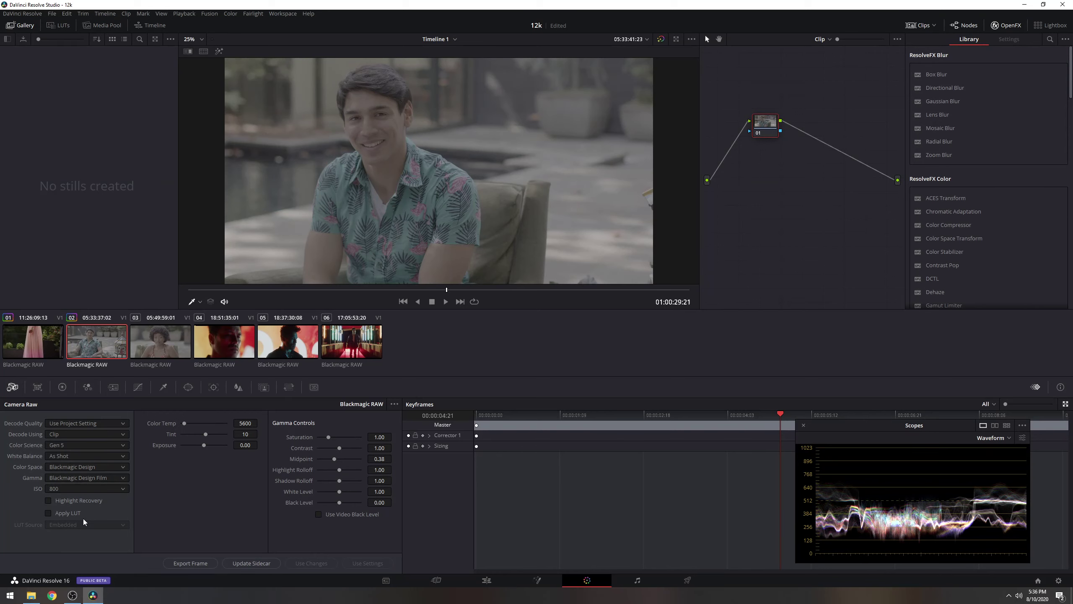
# Toggle Highlight Recovery on and off, then give clip 02 Blackmagic Design Extended Video gamma.
pyautogui.click(49, 501)
pyautogui.click(49, 501)
pyautogui.click(122, 477)
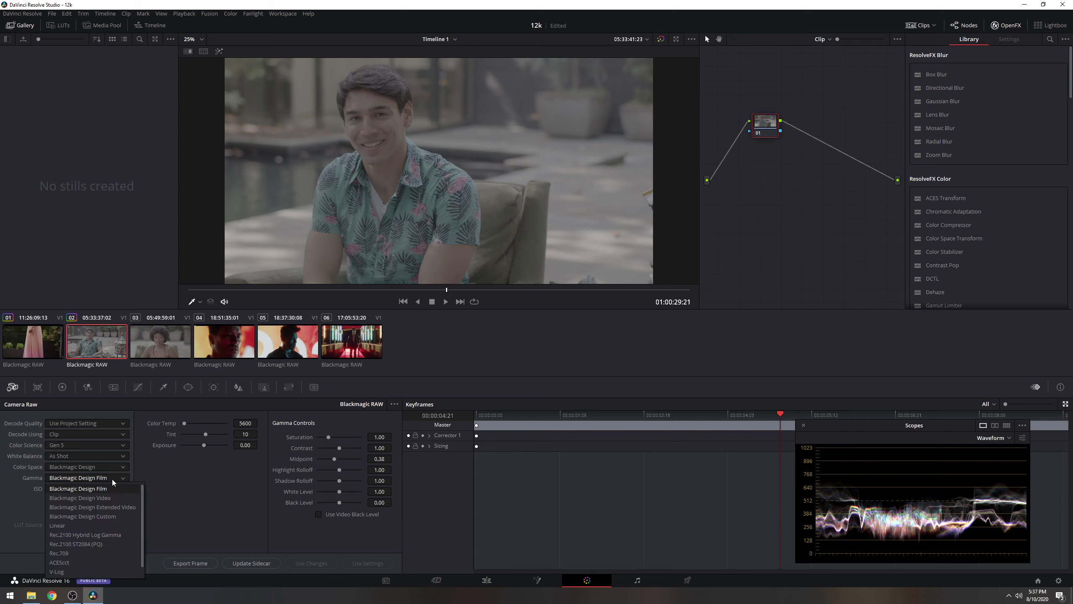
pyautogui.click(85, 505)
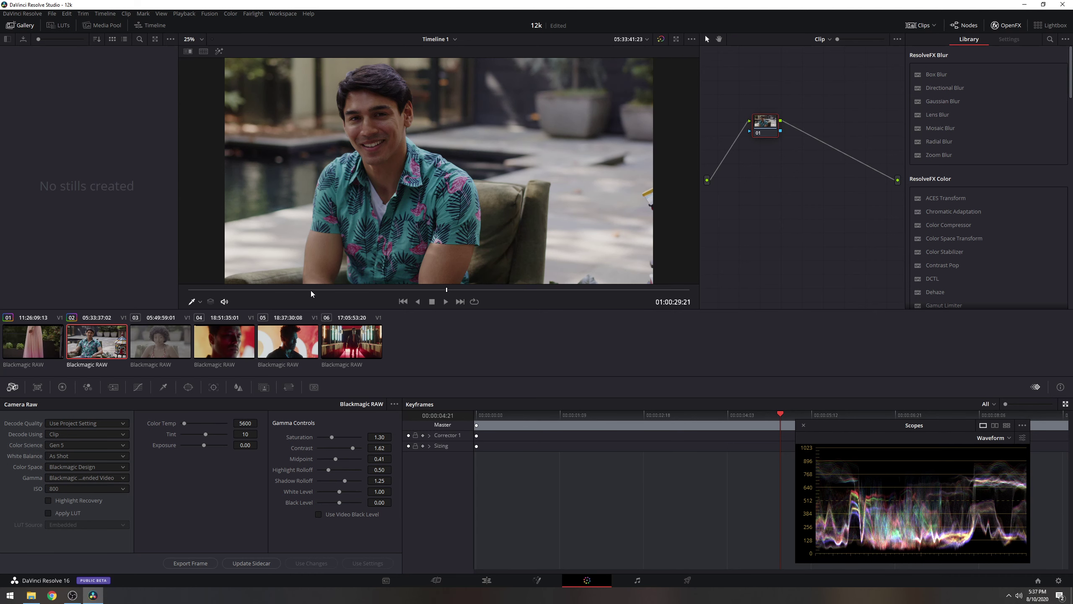
pyautogui.moveTo(311, 291); pyautogui.dragTo(337, 291)
pyautogui.hotkey('ctrl', 'shift', 'w')
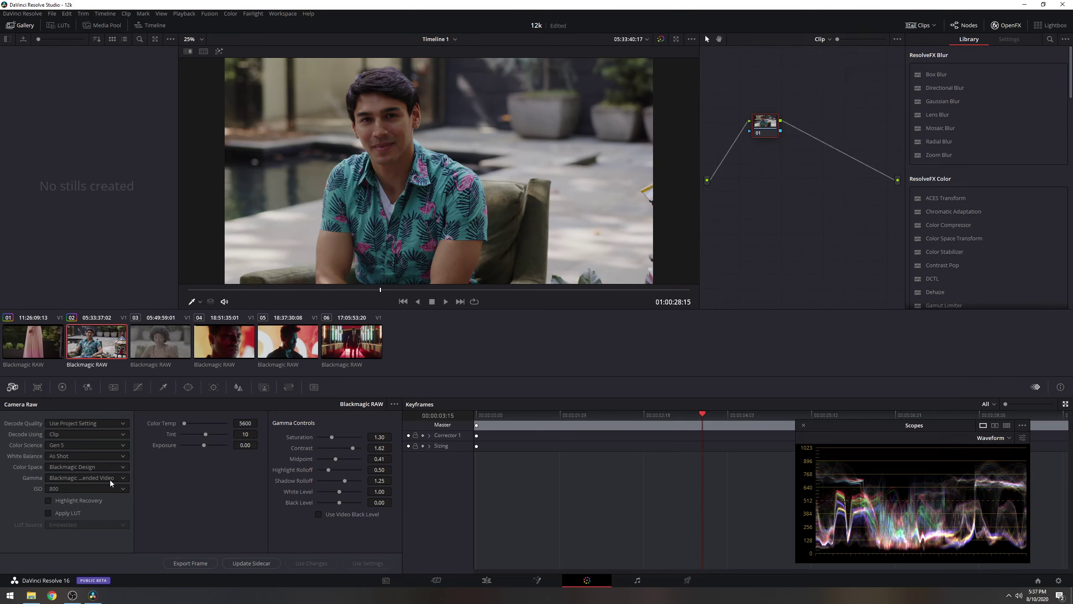
# Briefly compare Rec.709 gamma, return to Extended Video, and preview the clip.
pyautogui.click(112, 477)
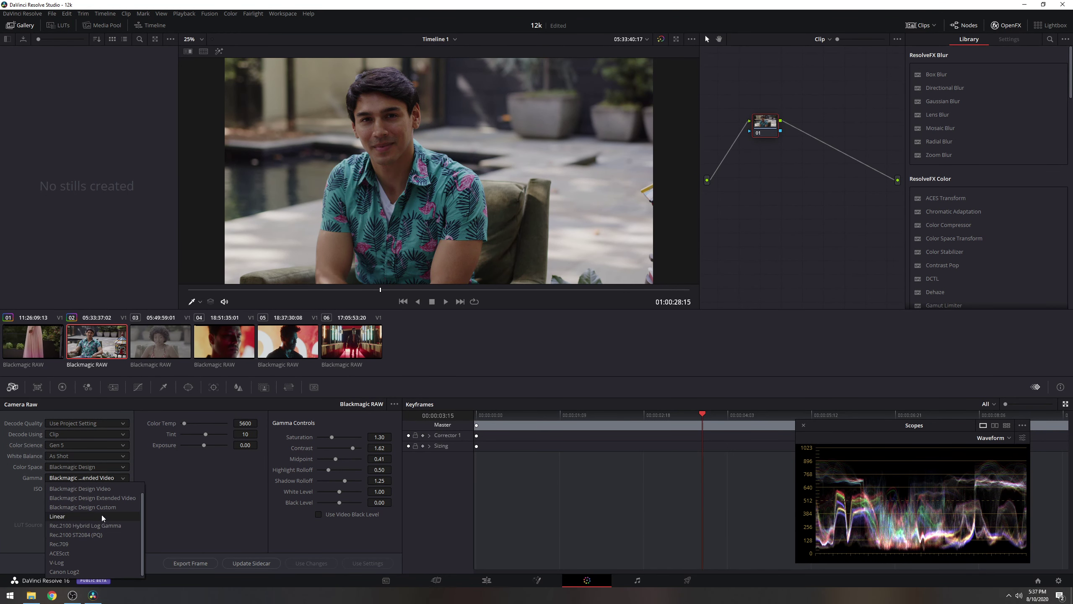
pyautogui.click(80, 544)
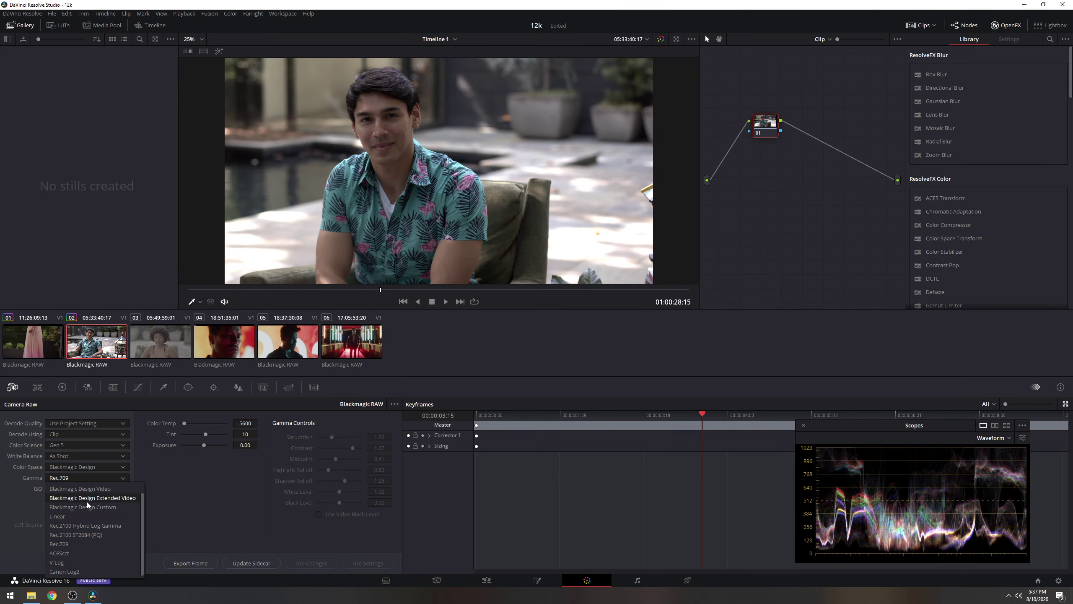
pyautogui.click(109, 499)
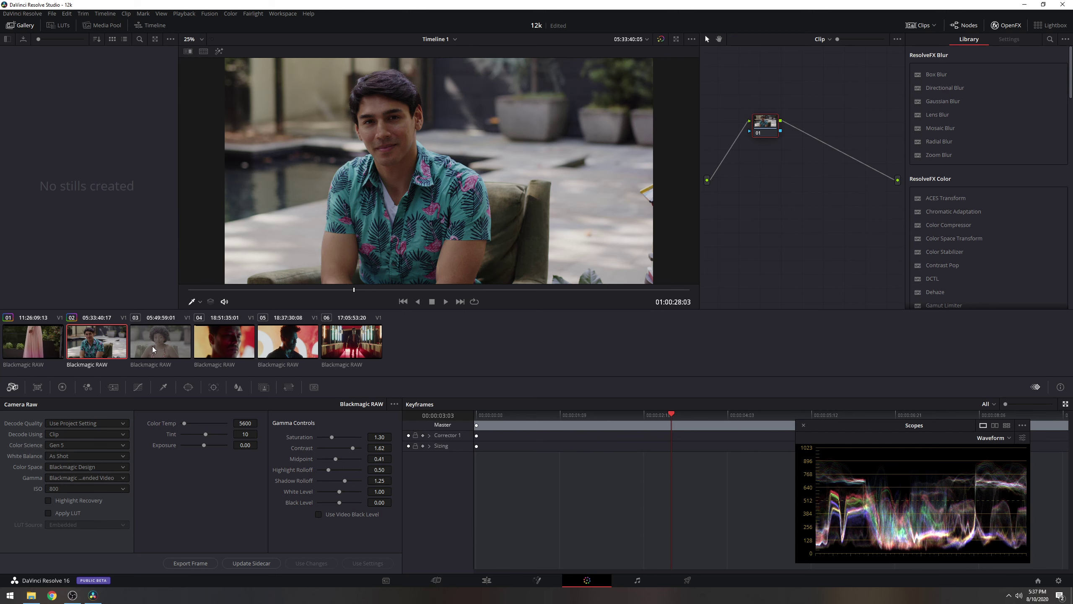
pyautogui.moveTo(365, 292)
pyautogui.mouseDown()
pyautogui.moveTo(431, 292)
pyautogui.moveTo(380, 292)
pyautogui.mouseUp()
# Load clip 03 and set it to decode from its own clip settings.
pyautogui.click(175, 343)
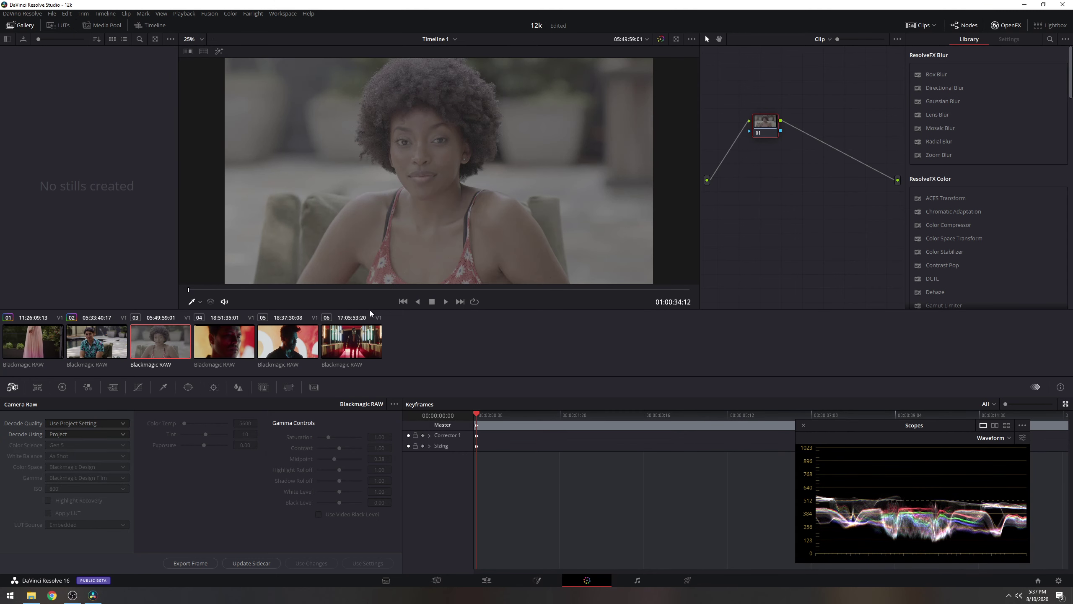
pyautogui.moveTo(391, 294); pyautogui.dragTo(454, 291)
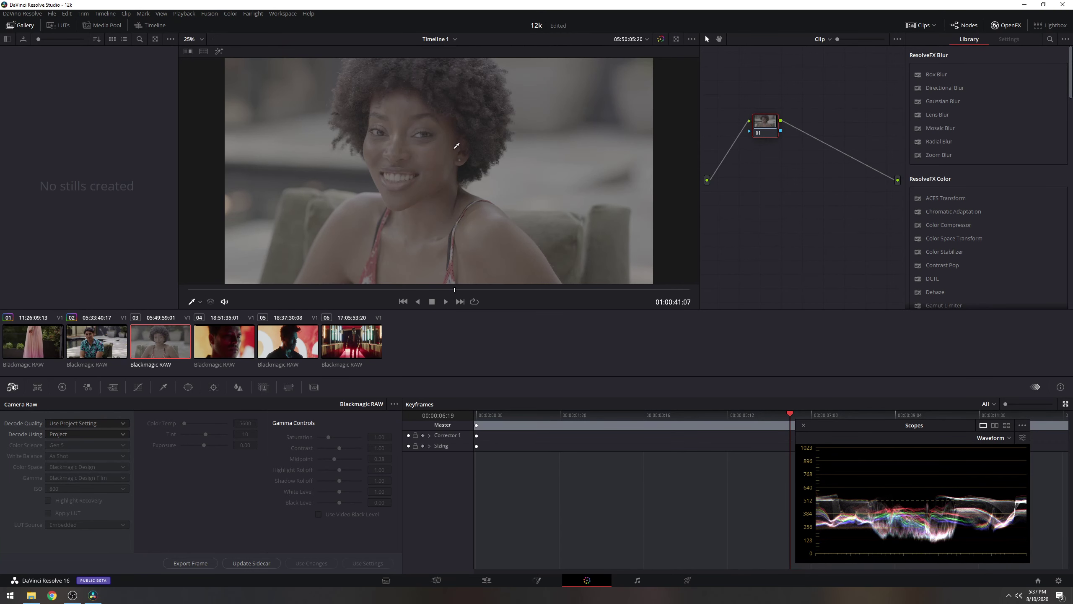
pyautogui.click(121, 435)
pyautogui.click(114, 461)
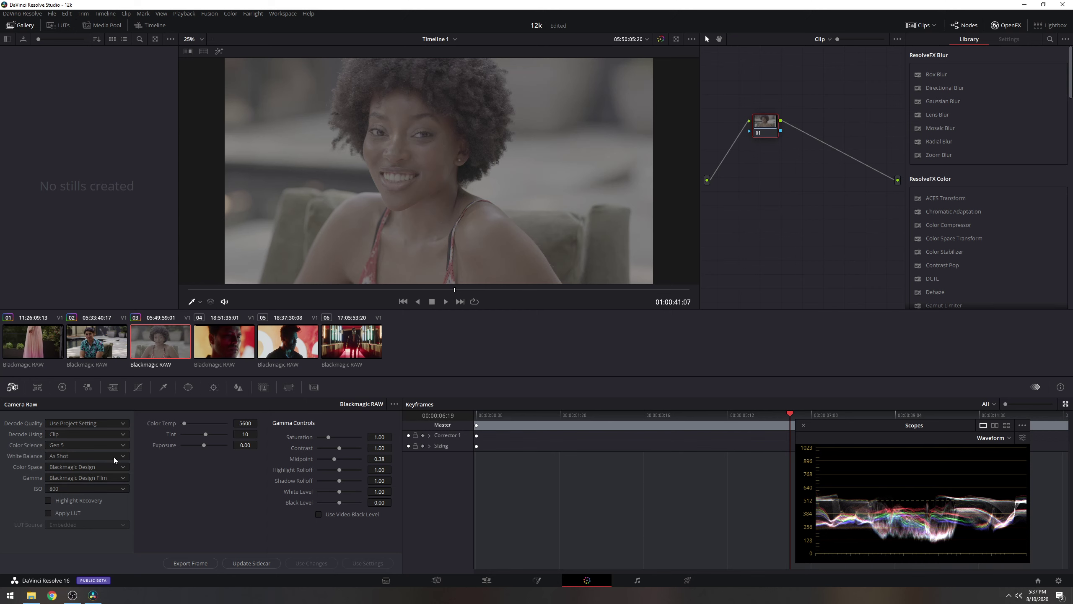
# Compare Gen 4 with Gen 5 colour science on clip 03, keep Gen 5, then load clip 04.
pyautogui.click(111, 446)
pyautogui.click(110, 453)
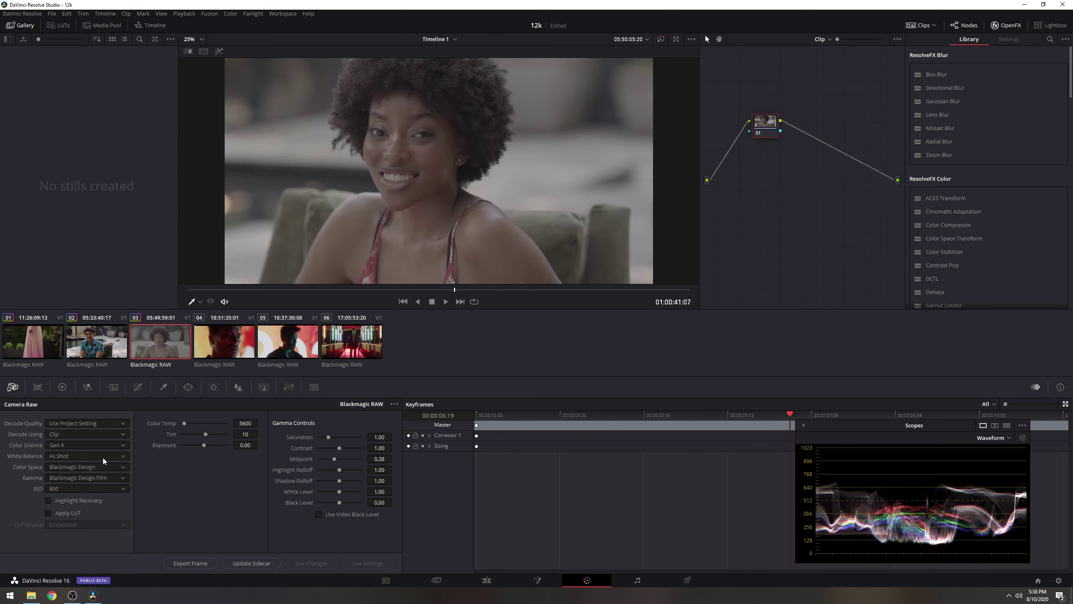
pyautogui.click(111, 445)
pyautogui.click(108, 467)
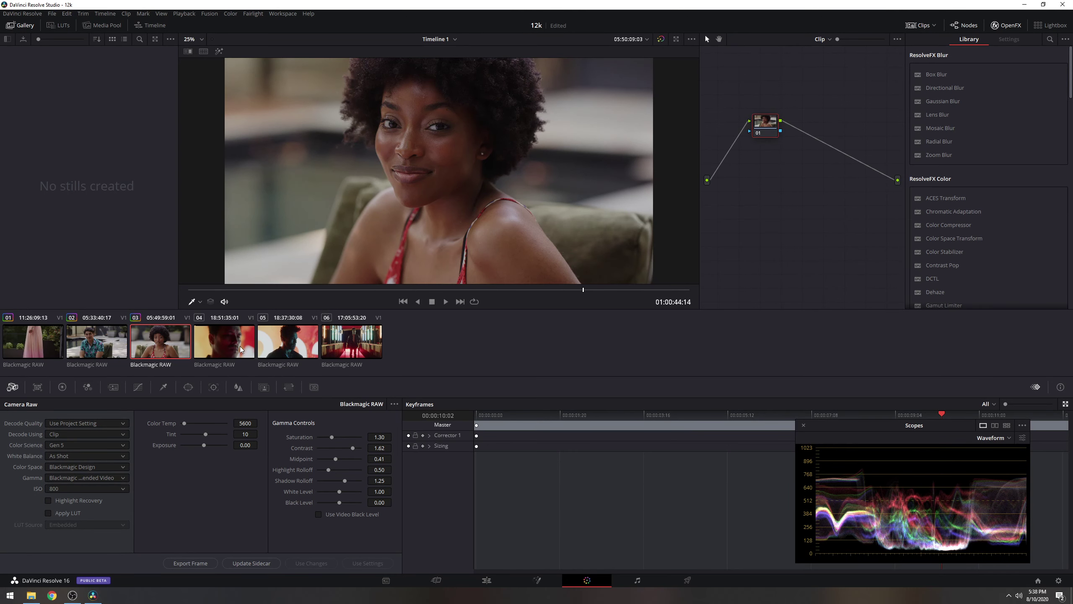
pyautogui.click(240, 346)
pyautogui.moveTo(268, 292)
pyautogui.mouseDown()
pyautogui.moveTo(339, 294)
pyautogui.moveTo(282, 294)
pyautogui.mouseUp()
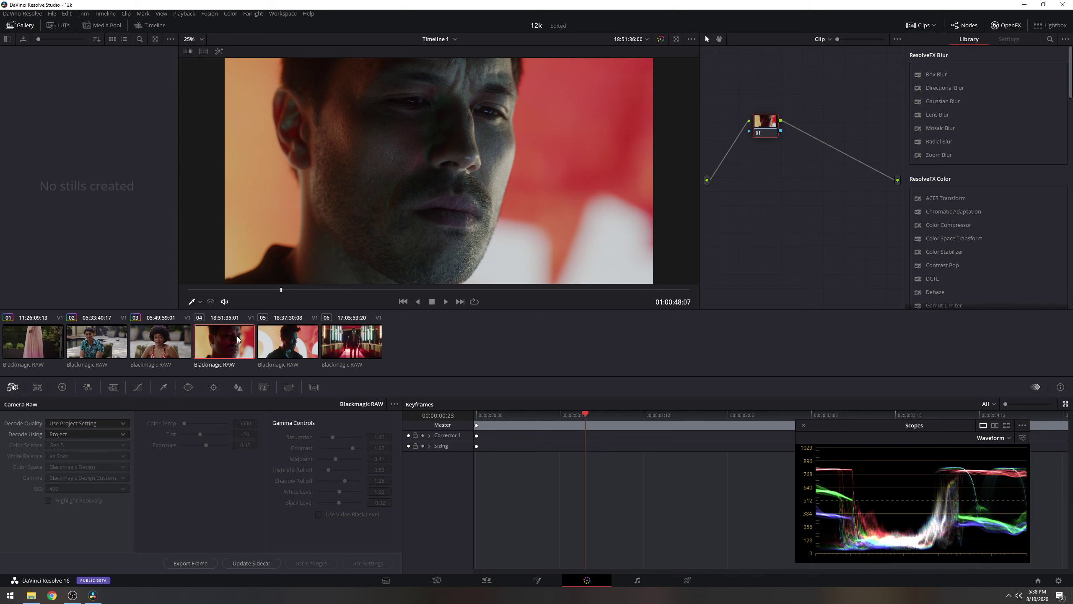
# Decode clip 04 from its clip settings, then show All Groups in the Edit page's Metadata panel.
pyautogui.click(111, 435)
pyautogui.click(100, 472)
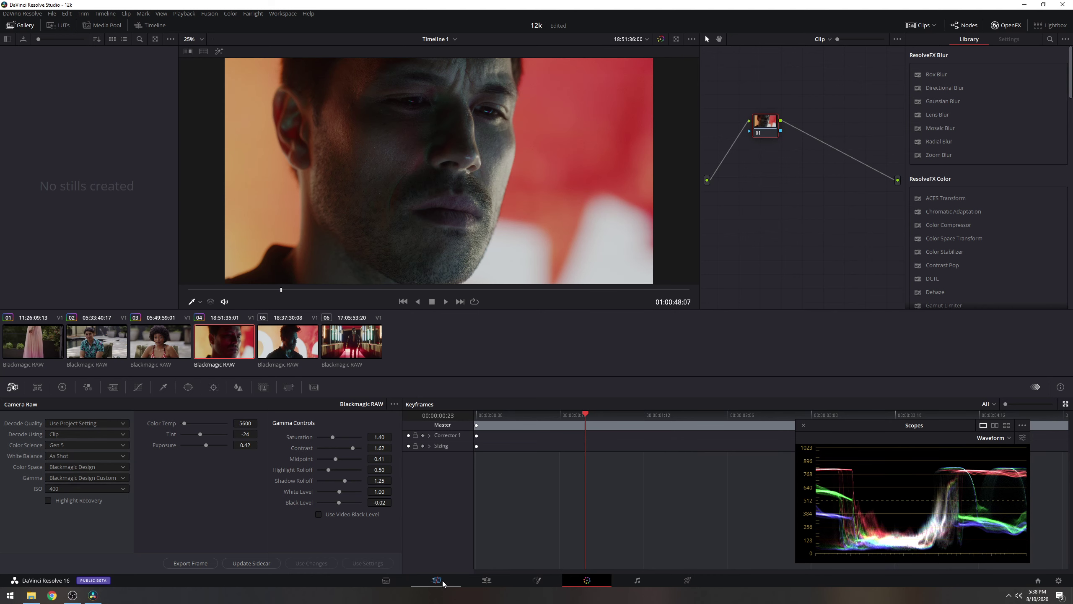
pyautogui.click(487, 581)
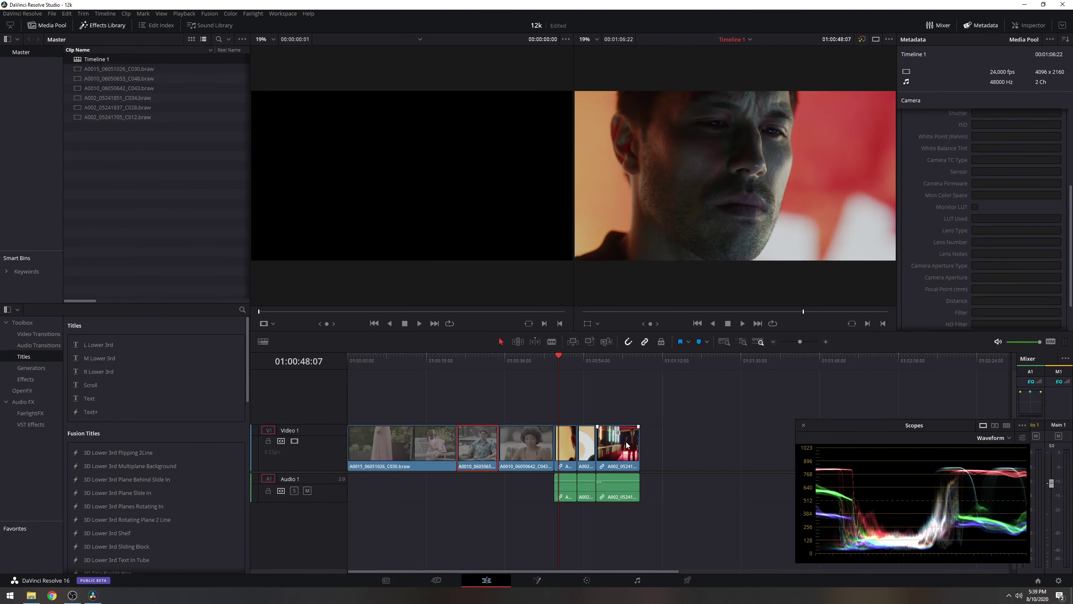
pyautogui.scroll(4, 1069, 243)
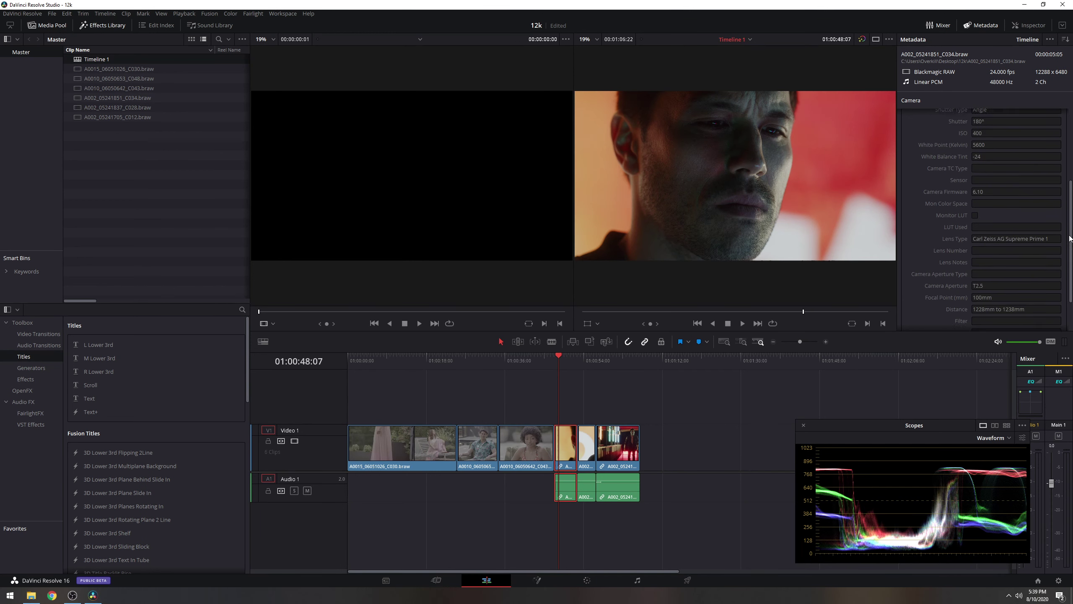
pyautogui.scroll(-5, 1065, 282)
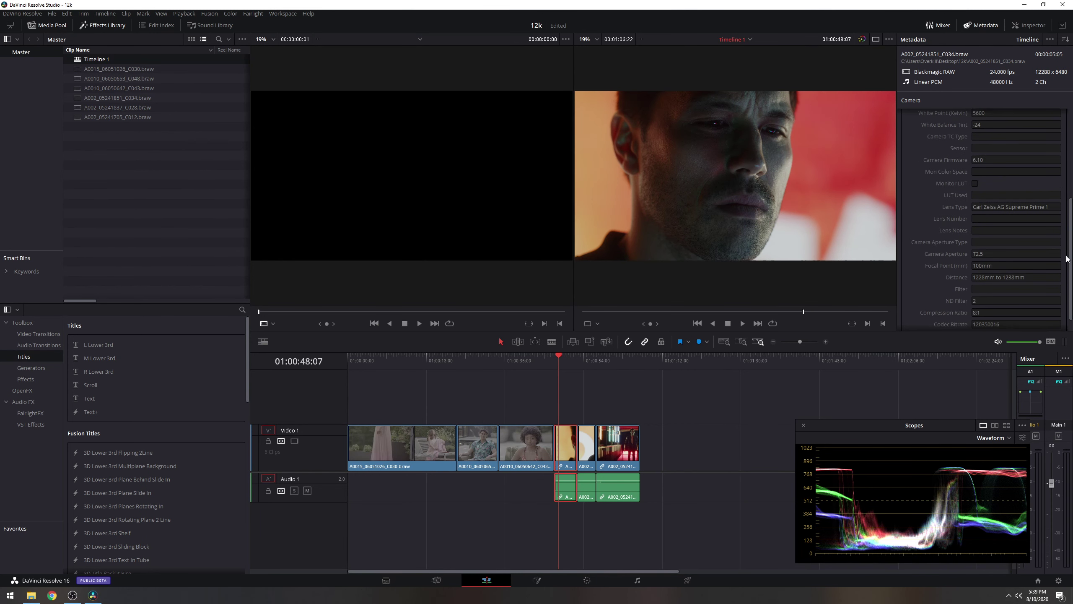
pyautogui.click(1051, 39)
pyautogui.click(1031, 61)
pyautogui.moveTo(1070, 119); pyautogui.dragTo(1018, 98)
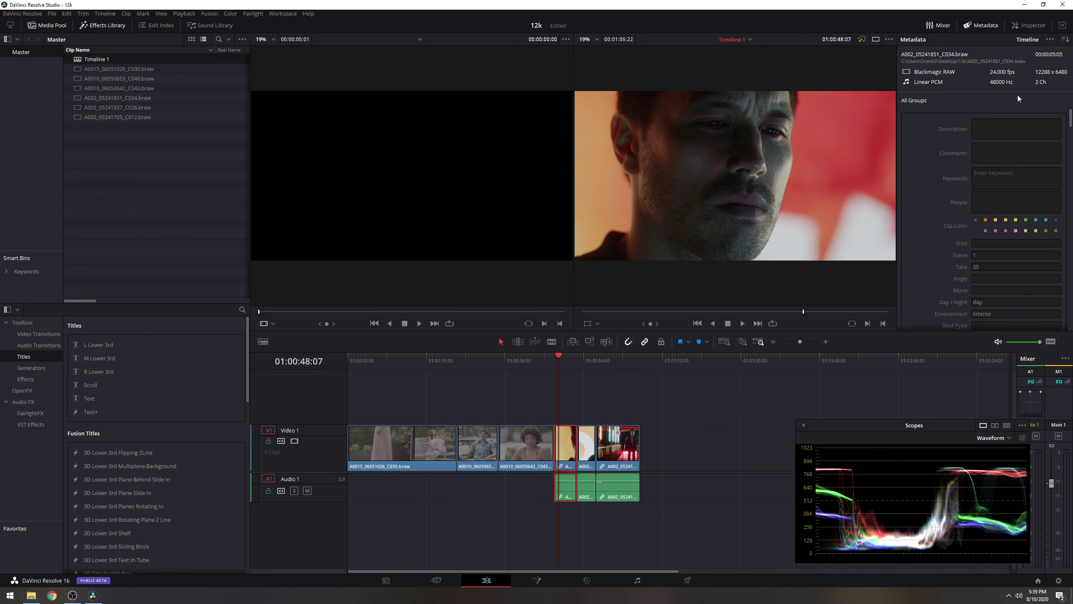
# Try Film and Custom gammas on clip 04 at ISO 400, then settle on Extended Video and play.
pyautogui.click(587, 580)
pyautogui.click(111, 477)
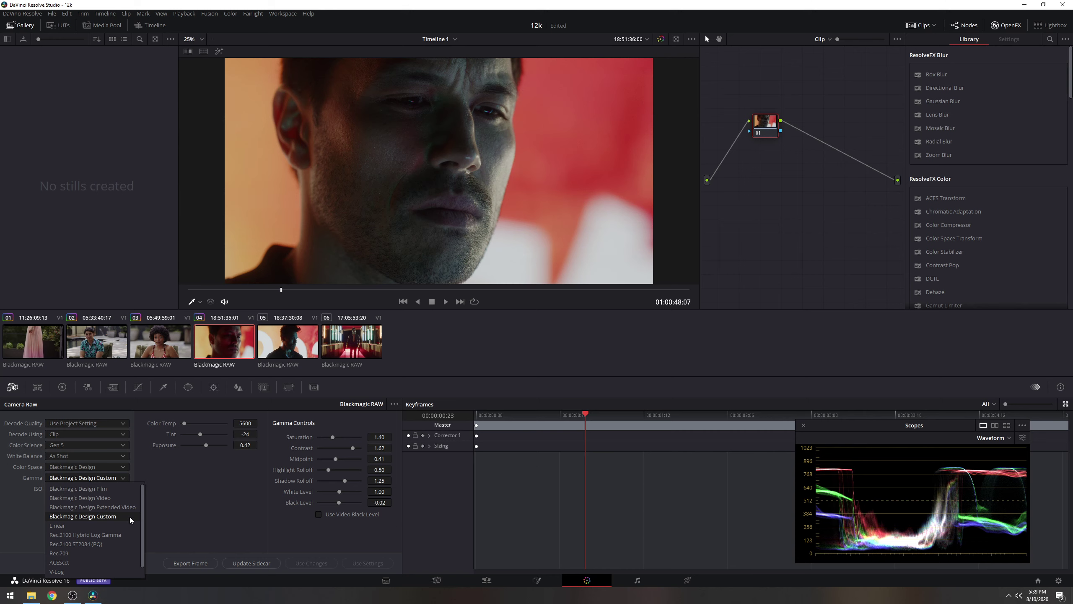
pyautogui.click(98, 489)
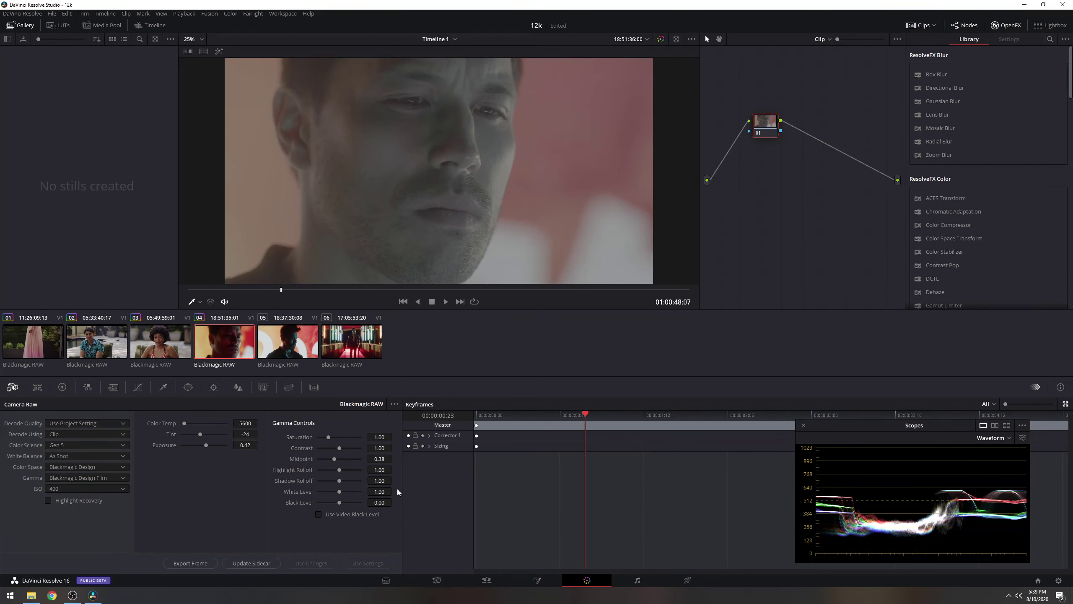
pyautogui.moveTo(319, 288); pyautogui.dragTo(261, 290)
pyautogui.click(120, 478)
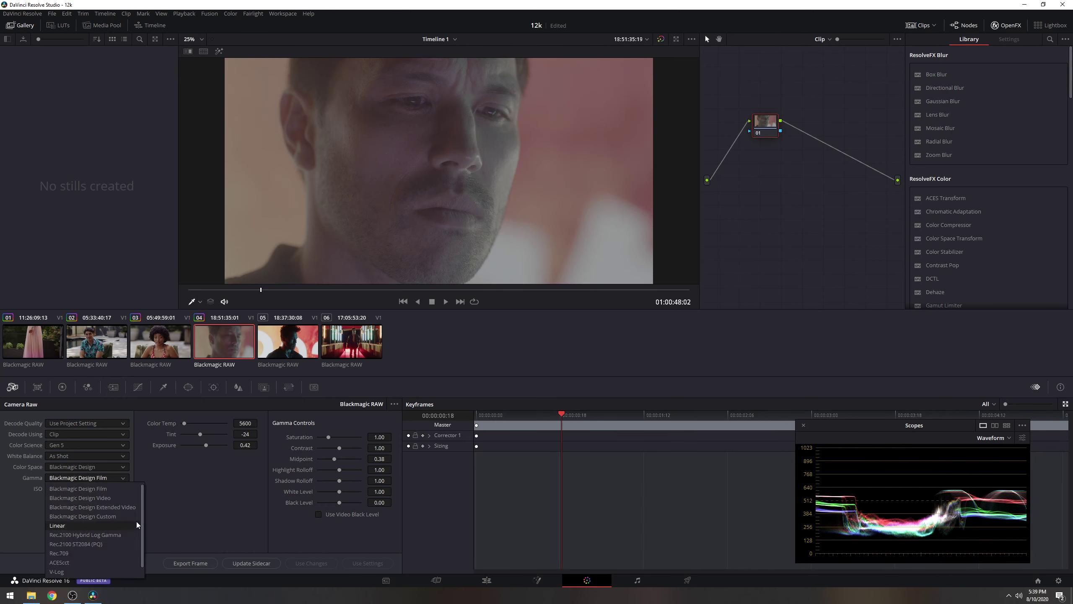
pyautogui.click(132, 516)
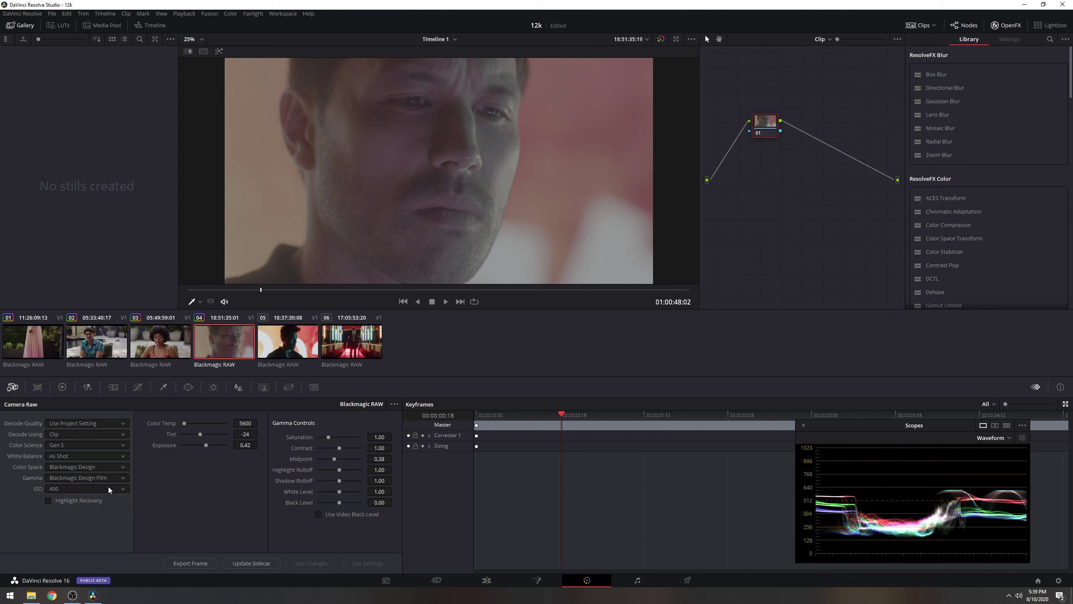
pyautogui.click(108, 487)
pyautogui.click(100, 511)
pyautogui.click(111, 479)
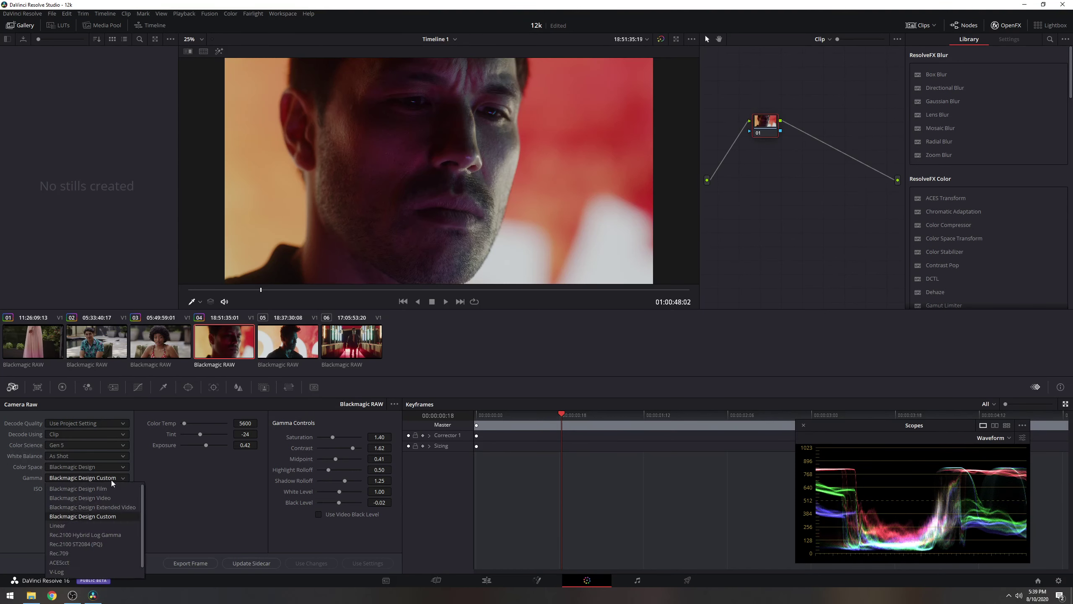
pyautogui.click(121, 508)
pyautogui.press('space')
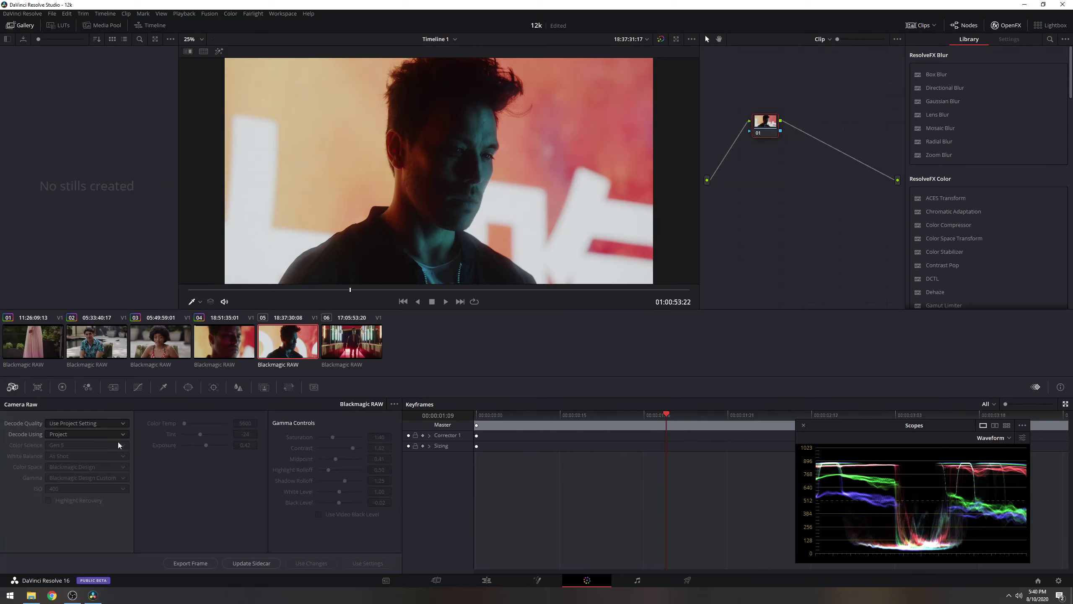
# Decode clip 05 from its own clip settings with Blackmagic Design Film gamma and step forward.
pyautogui.click(115, 436)
pyautogui.click(92, 483)
pyautogui.click(109, 477)
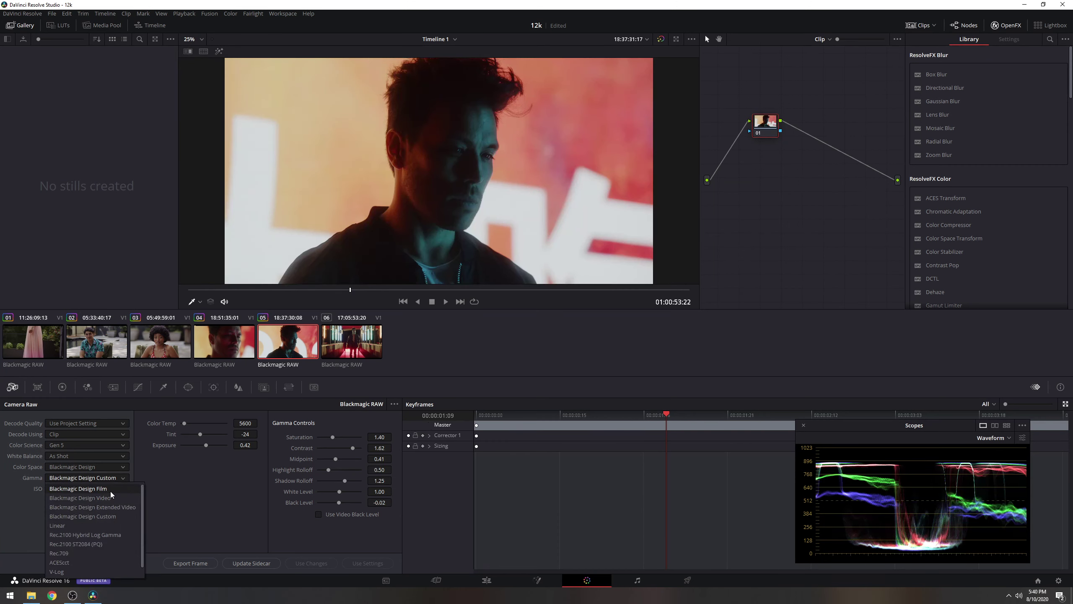
pyautogui.click(111, 490)
pyautogui.click(400, 291)
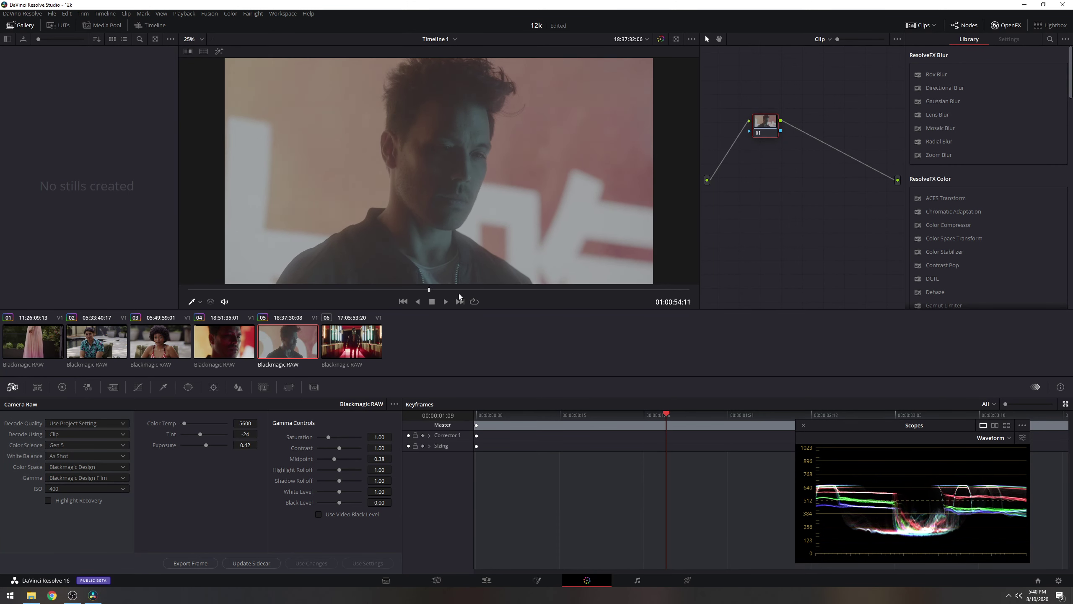
pyautogui.click(444, 292)
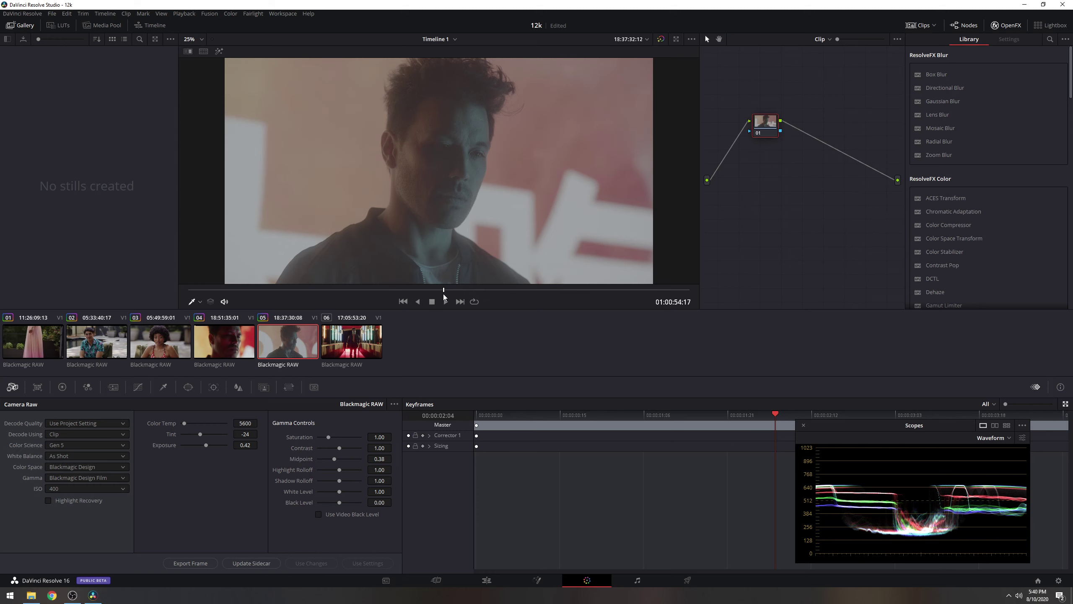
# Decode clip 06 from Clip settings, briefly comparing against the Blackmagic RAW Default decode.
pyautogui.click(353, 342)
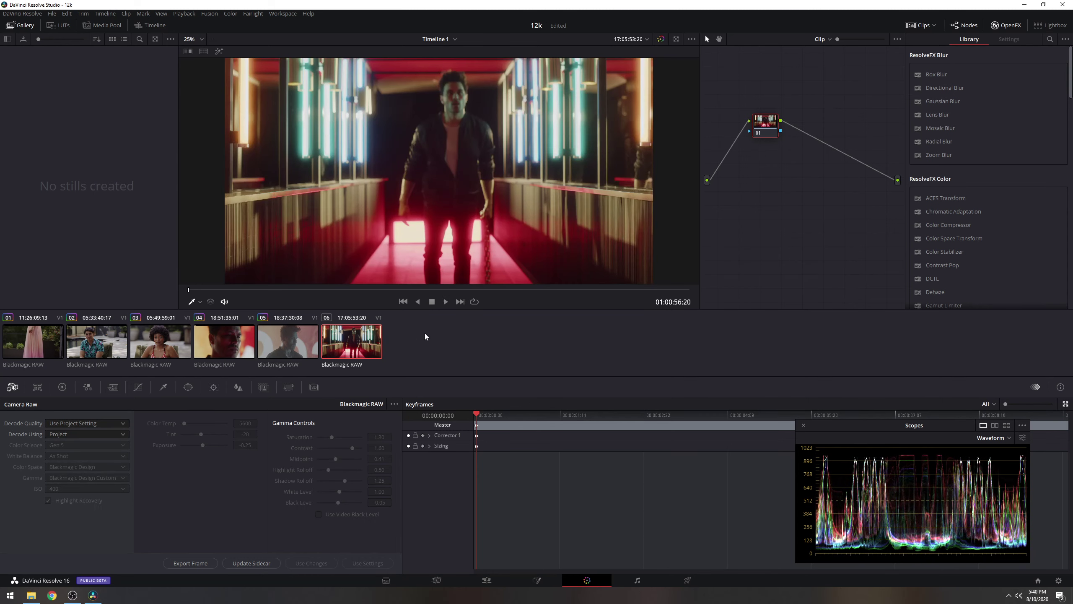
pyautogui.click(89, 434)
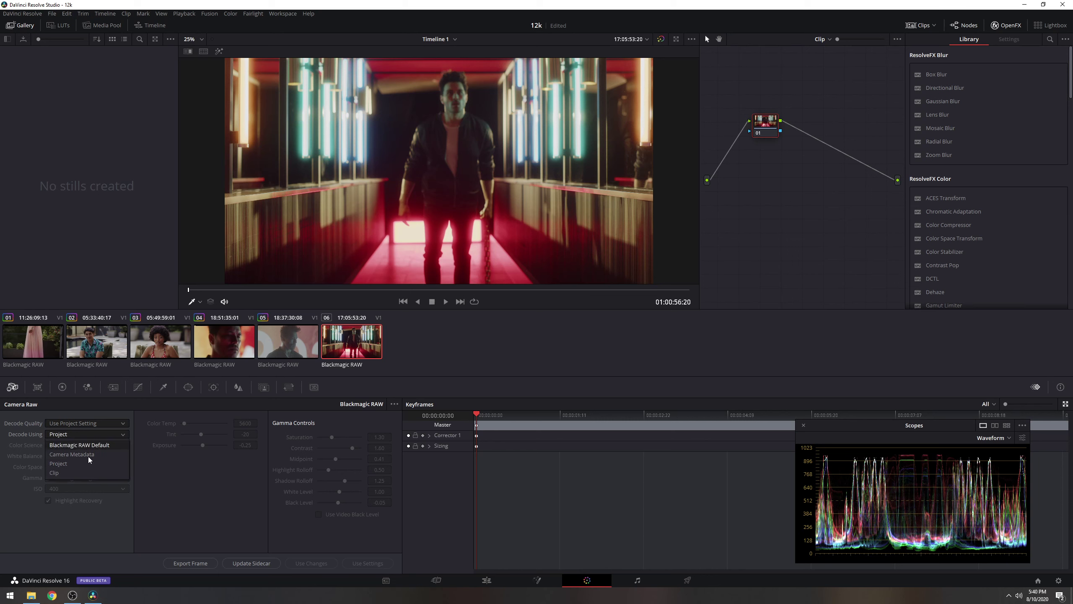
pyautogui.click(65, 474)
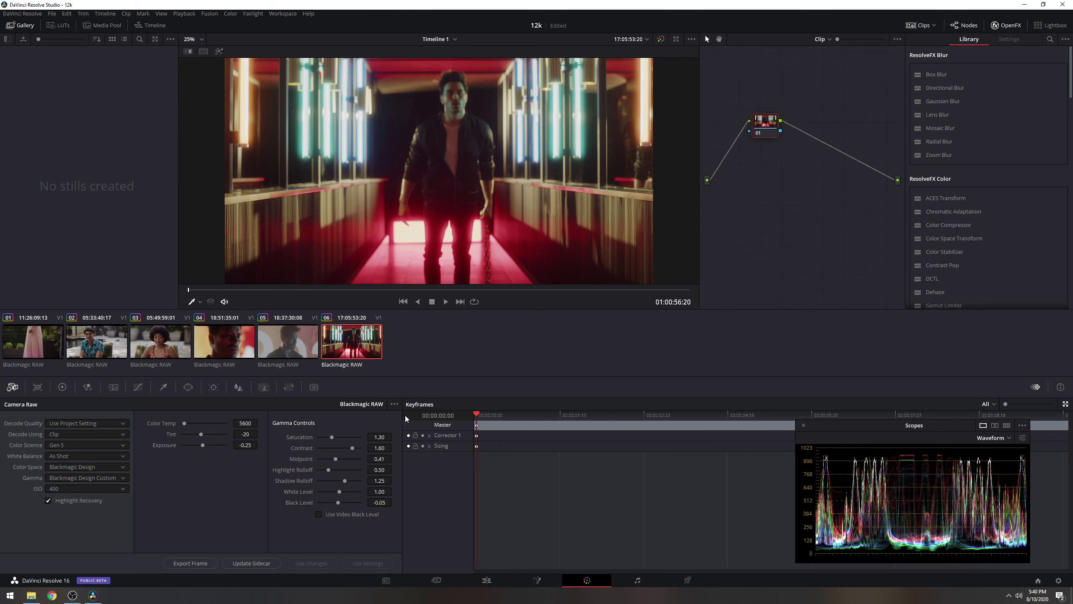
pyautogui.click(93, 424)
pyautogui.click(84, 432)
pyautogui.click(84, 445)
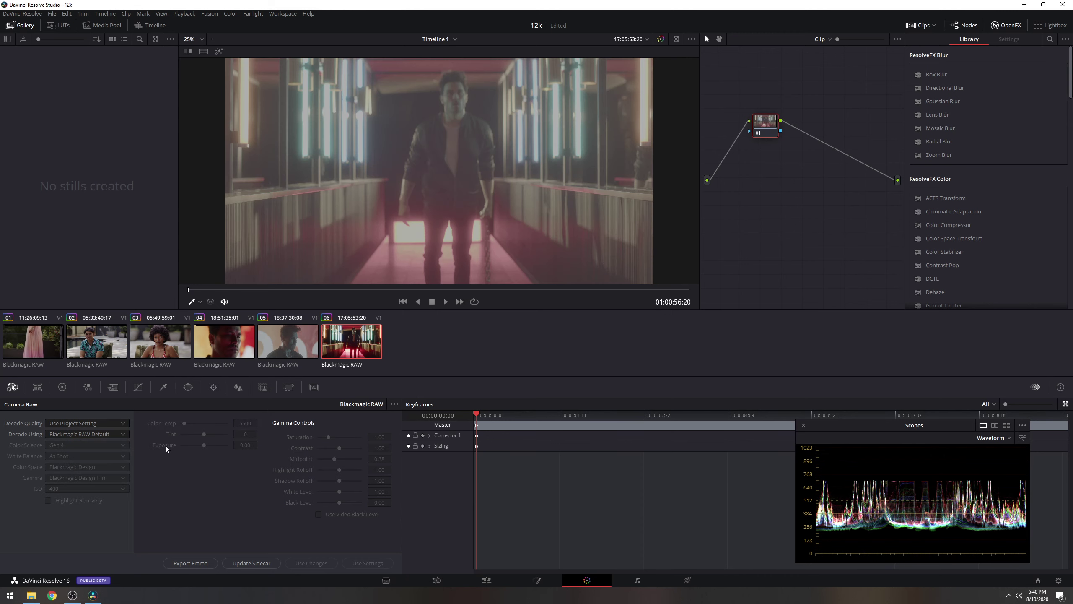
pyautogui.click(99, 433)
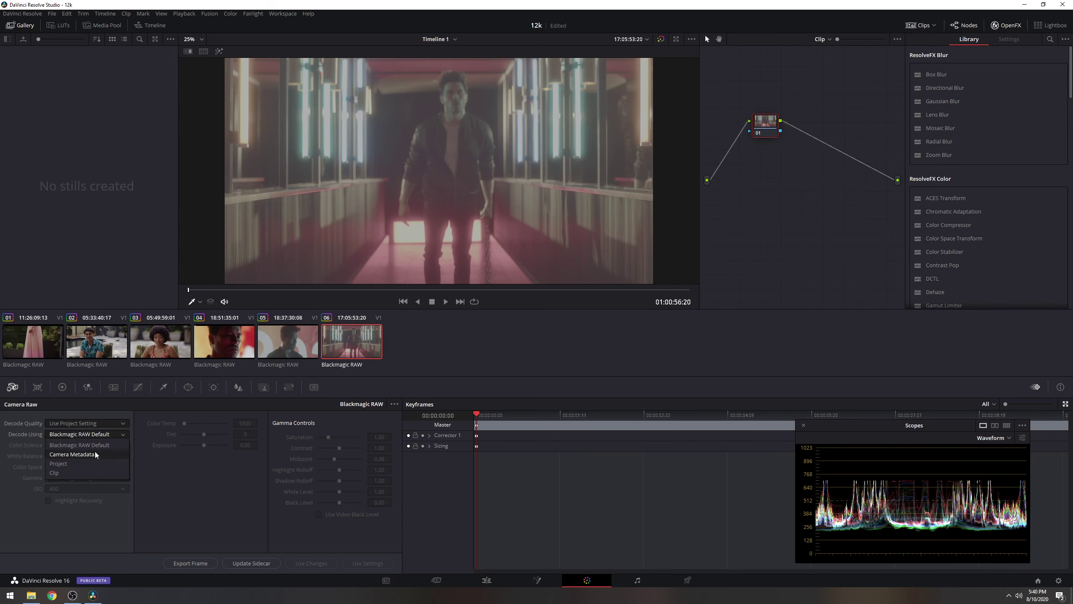
pyautogui.click(82, 471)
# Check the Decode Quality choices, then toggle Highlight Recovery off and back on at a later frame.
pyautogui.click(108, 425)
pyautogui.click(107, 424)
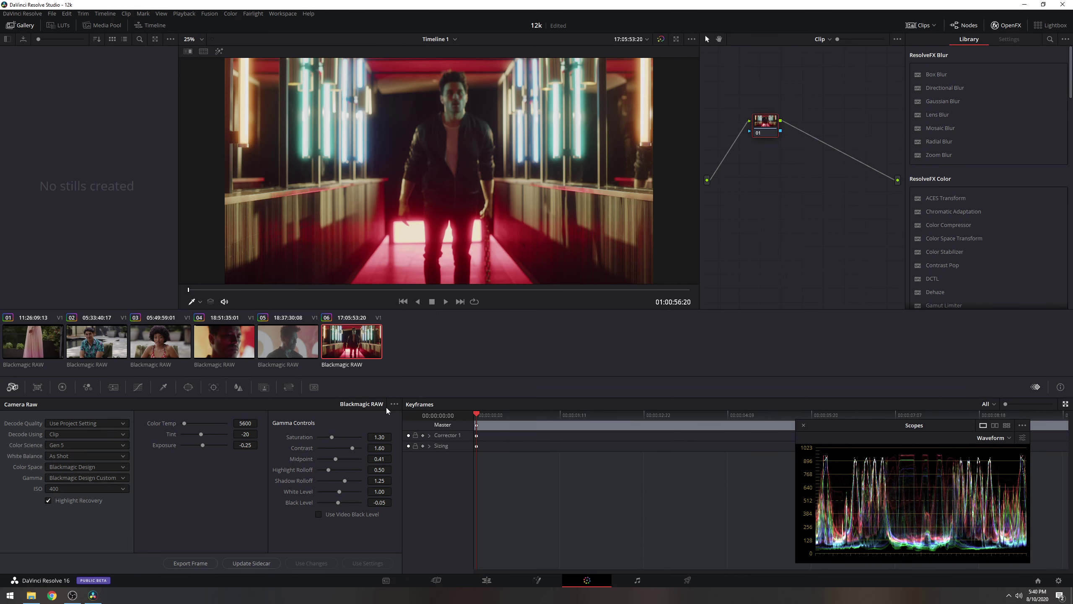
pyautogui.click(91, 424)
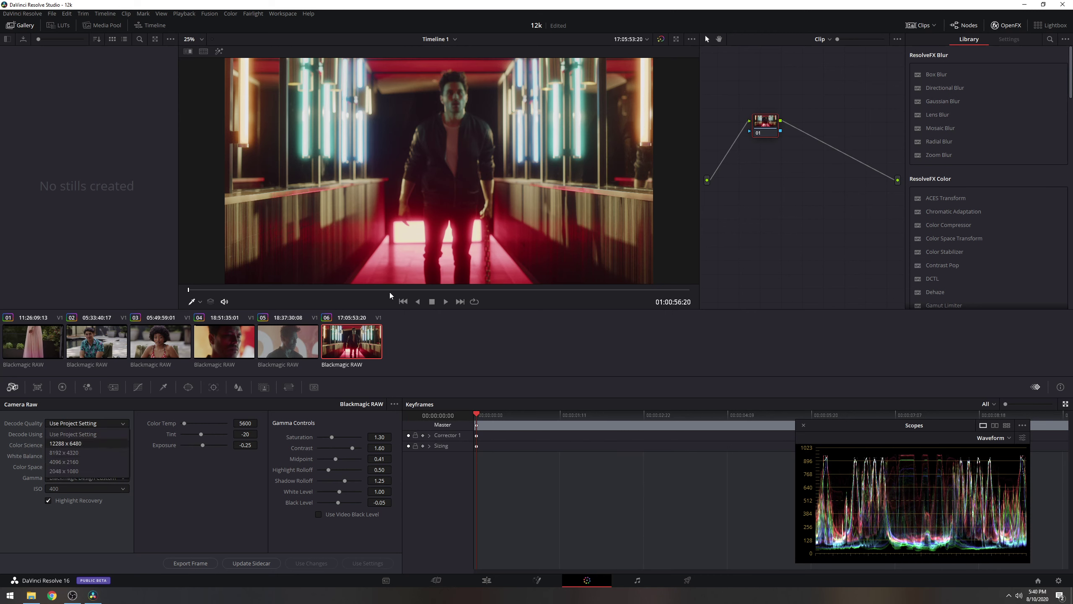
pyautogui.click(405, 291)
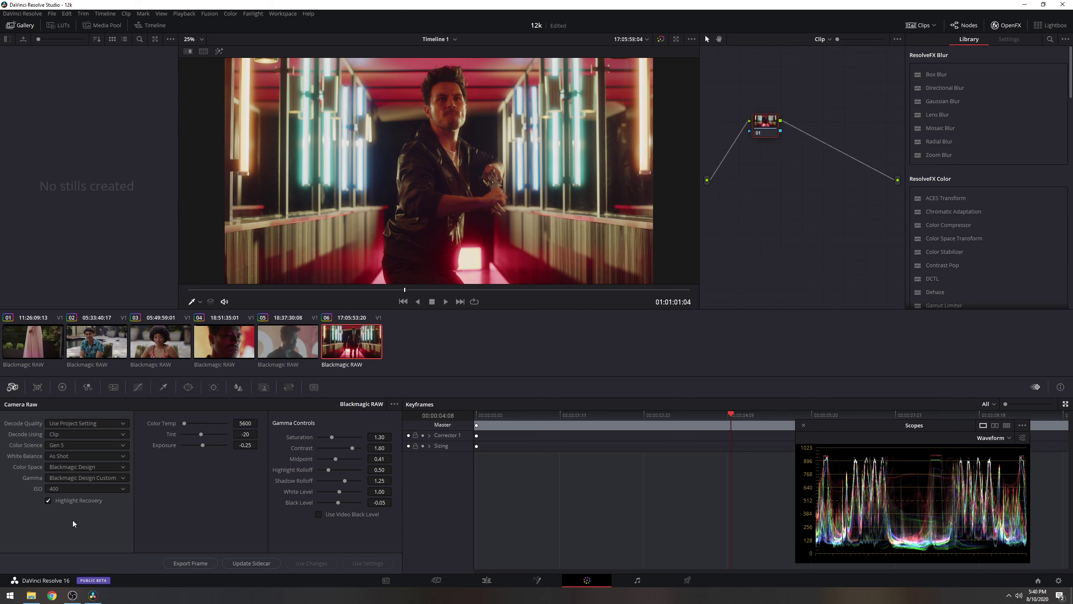
pyautogui.click(48, 500)
pyautogui.click(48, 501)
# Drop clip 06 to ISO 125, raise Exposure to 0.91 to compensate, and review it full screen.
pyautogui.click(102, 488)
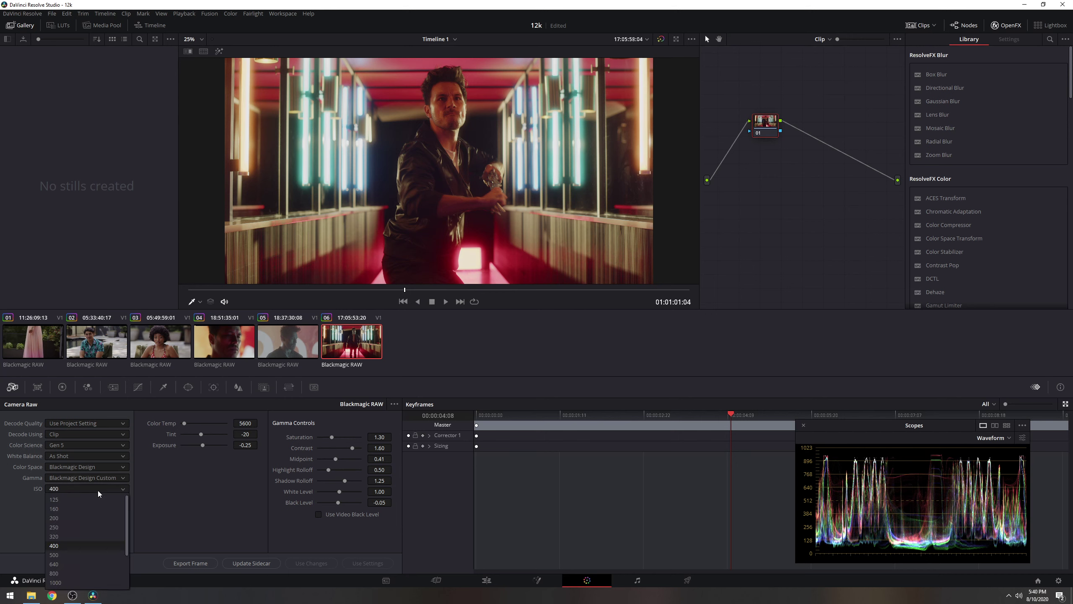
pyautogui.click(97, 507)
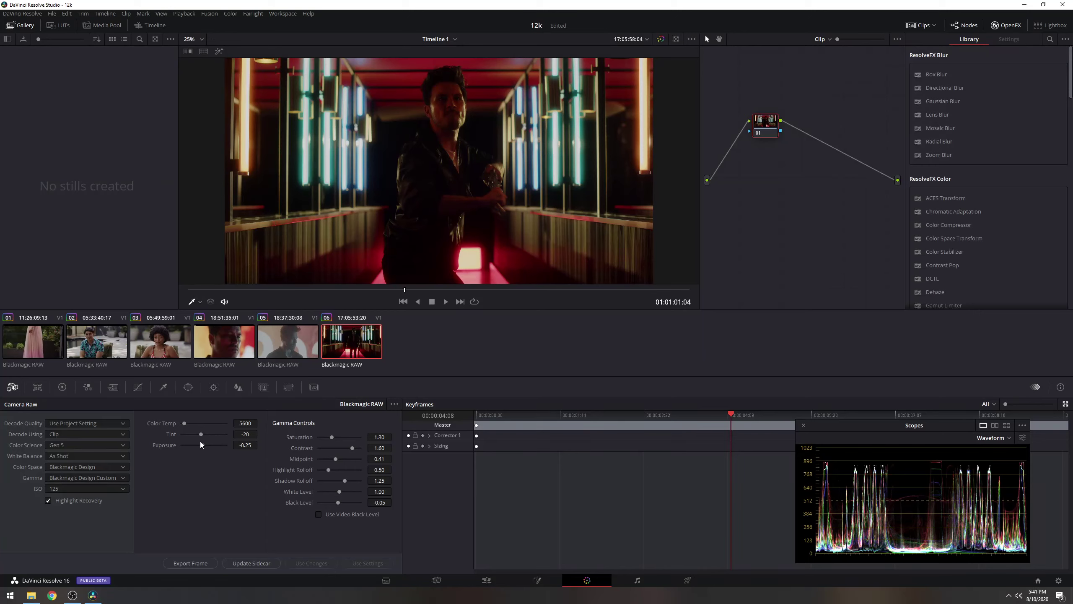
pyautogui.moveTo(196, 445)
pyautogui.mouseDown()
pyautogui.moveTo(180, 446)
pyautogui.moveTo(209, 447)
pyautogui.mouseUp()
pyautogui.hotkey('ctrl', 'f')
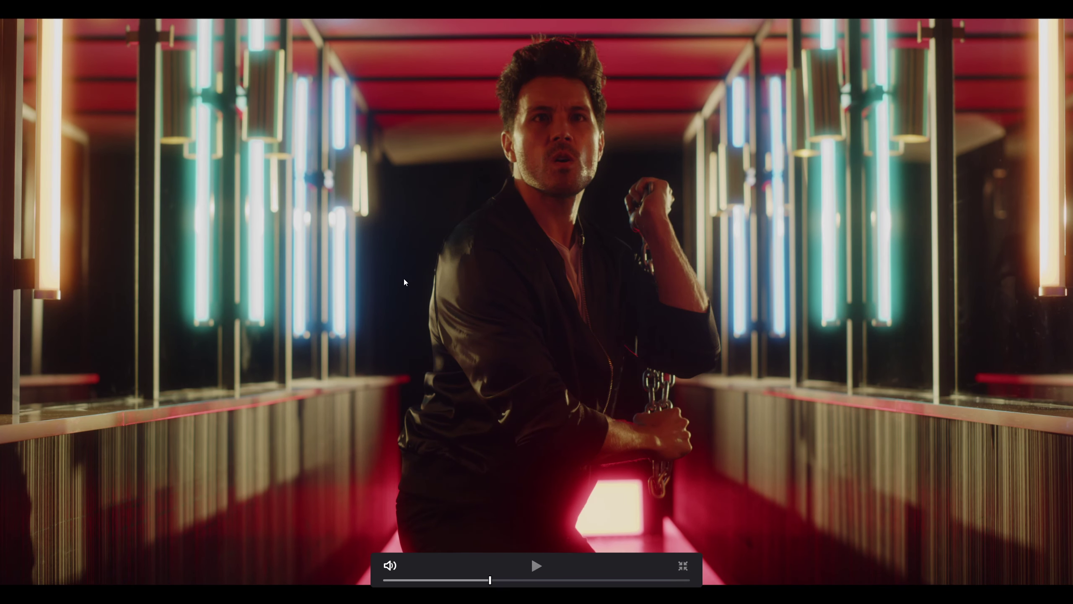
pyautogui.press('Escape')
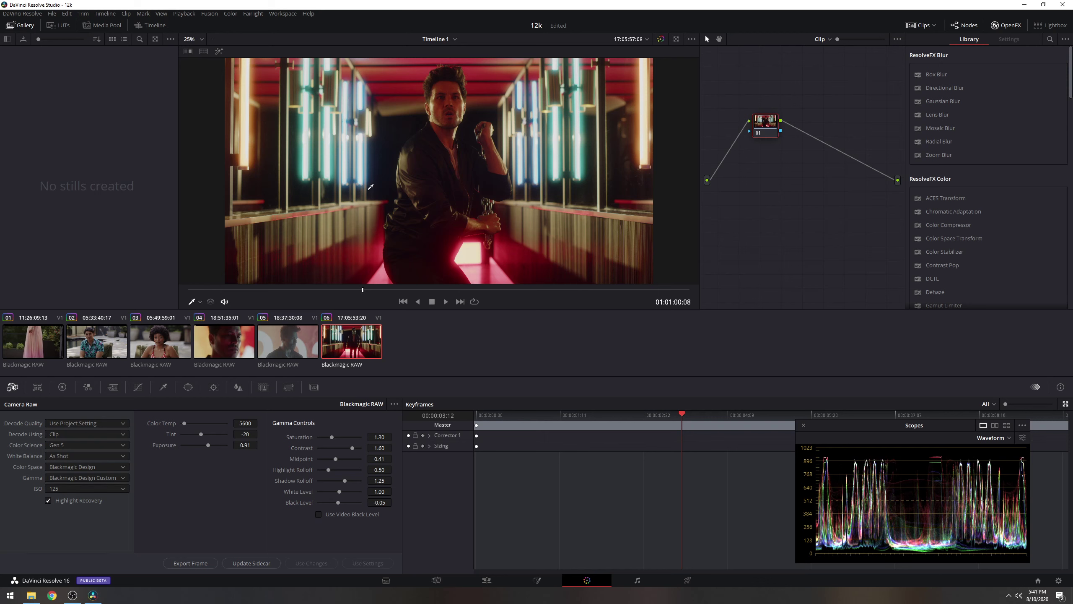
# Return clip 06 to ISO 400 and reset Exposure to 0.00.
pyautogui.click(94, 488)
pyautogui.click(65, 542)
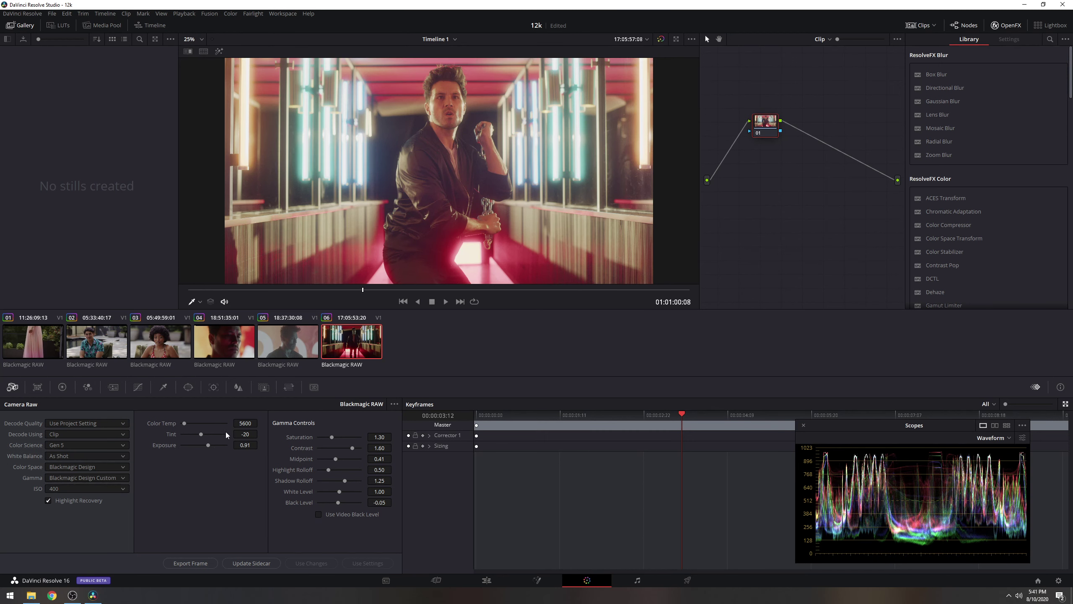
pyautogui.doubleClick(243, 445)
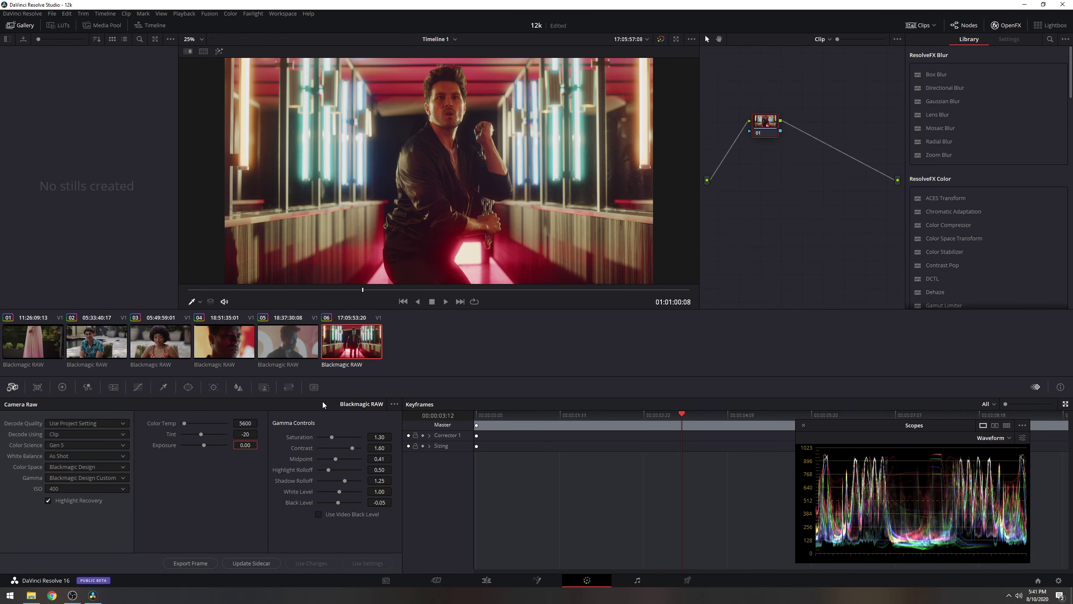
# Add a serial node, bring up the primary color wheels, and review the clip full screen.
pyautogui.hotkey('alt', 's')
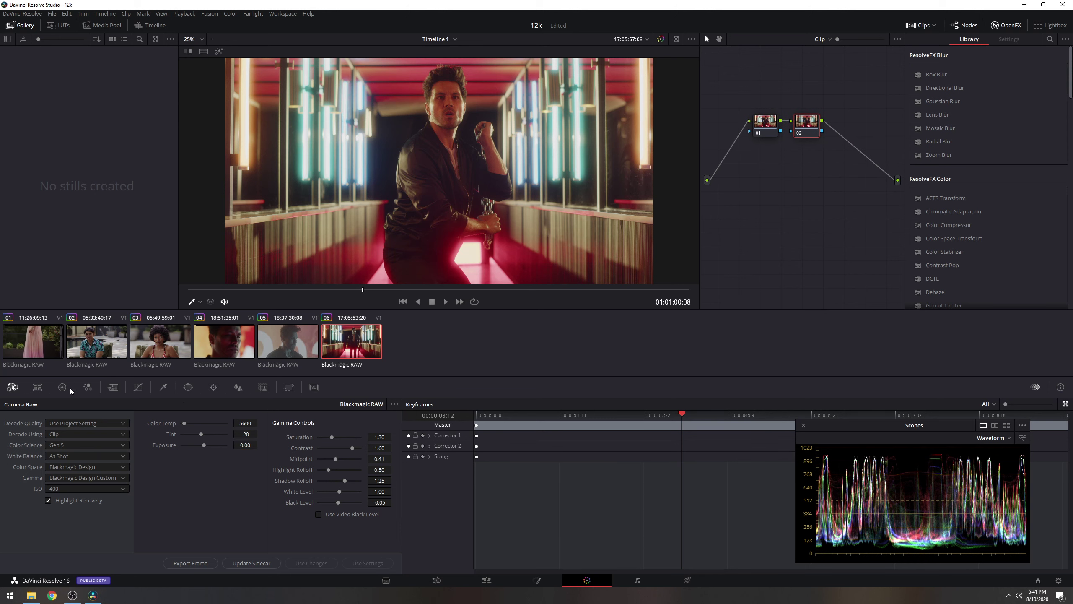
pyautogui.click(62, 387)
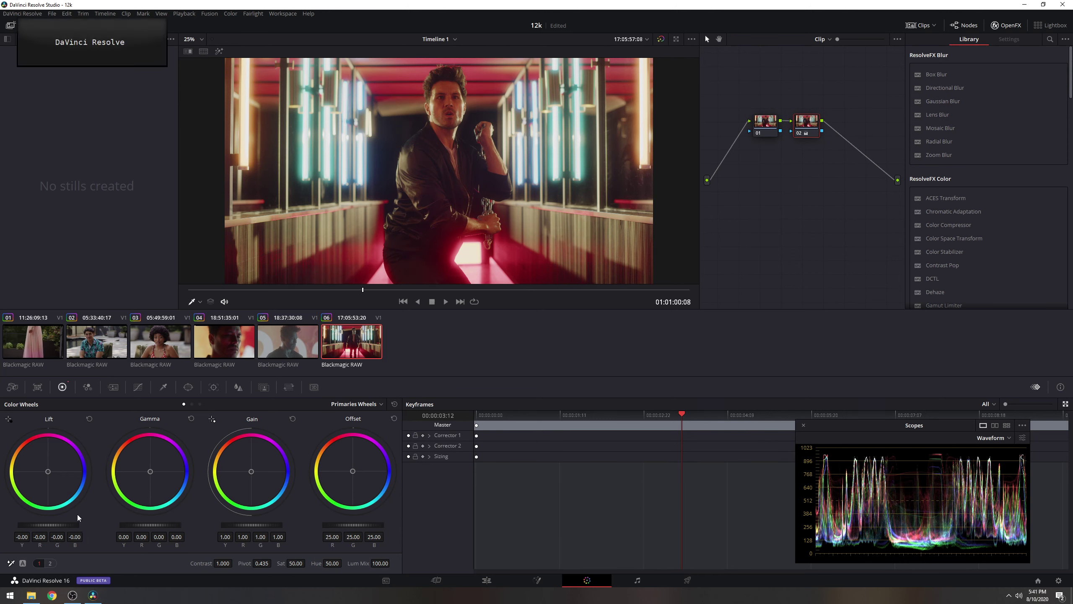
pyautogui.scroll(-1, 77, 514)
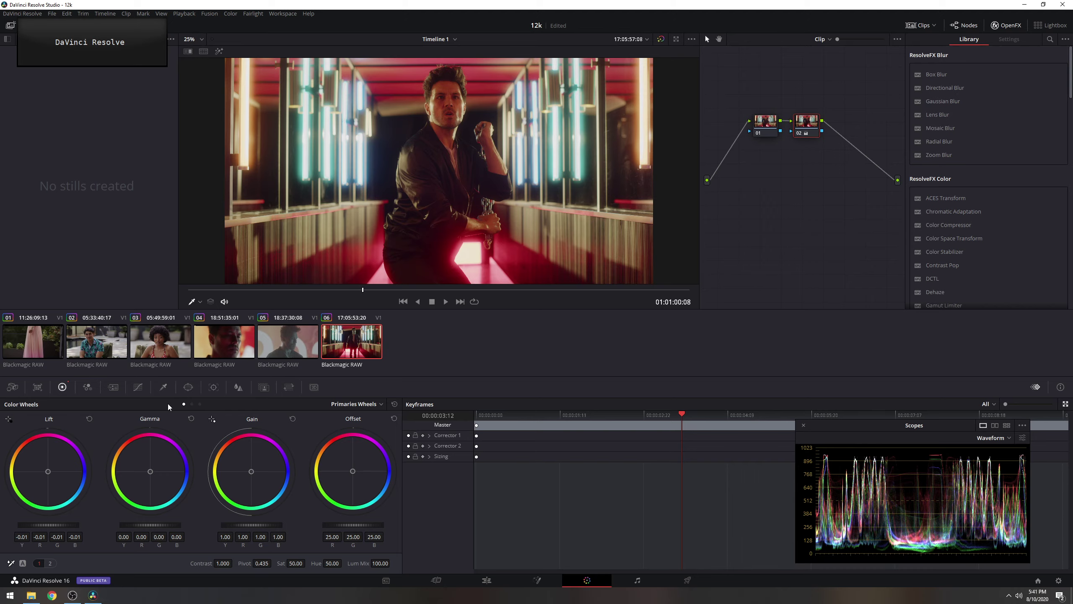
pyautogui.hotkey('ctrl', 'f')
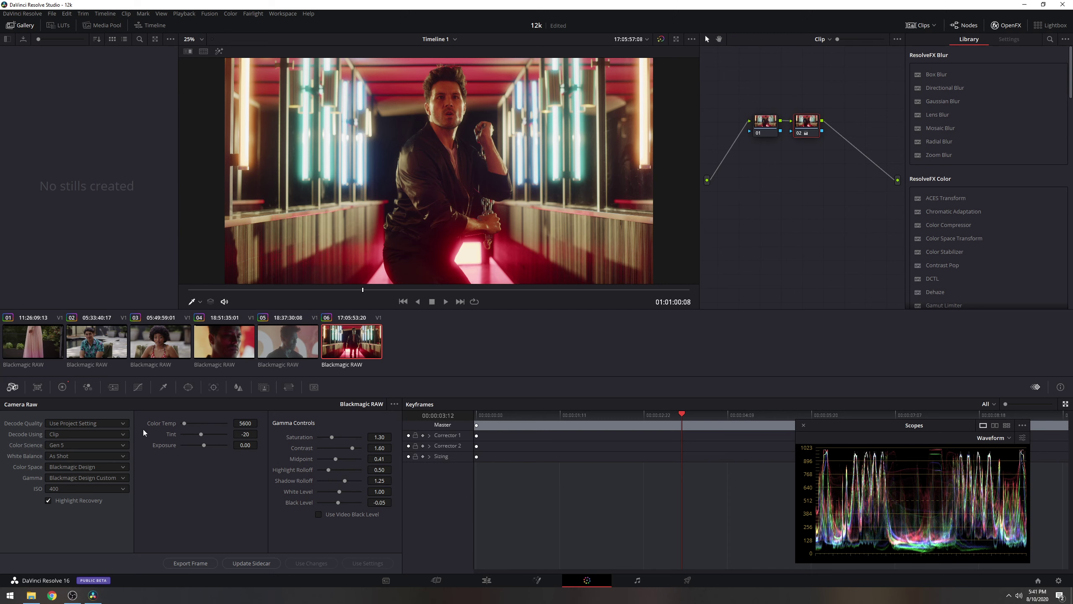
# Compare clip 06 against clip 05 with the color wheels showing, then play clip 06 full screen.
pyautogui.click(62, 388)
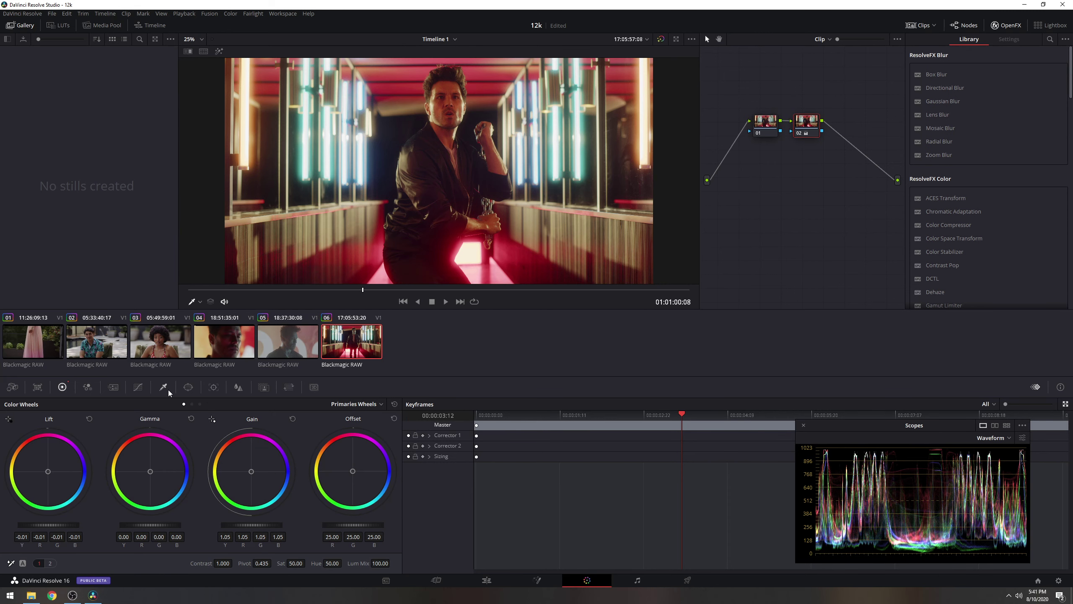
pyautogui.click(282, 343)
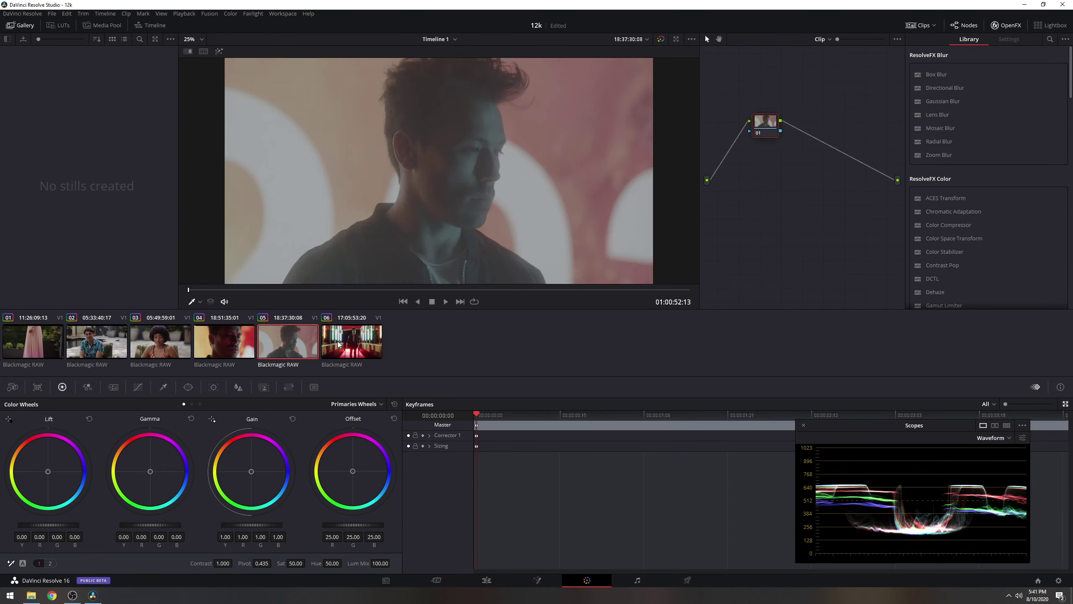
pyautogui.click(353, 345)
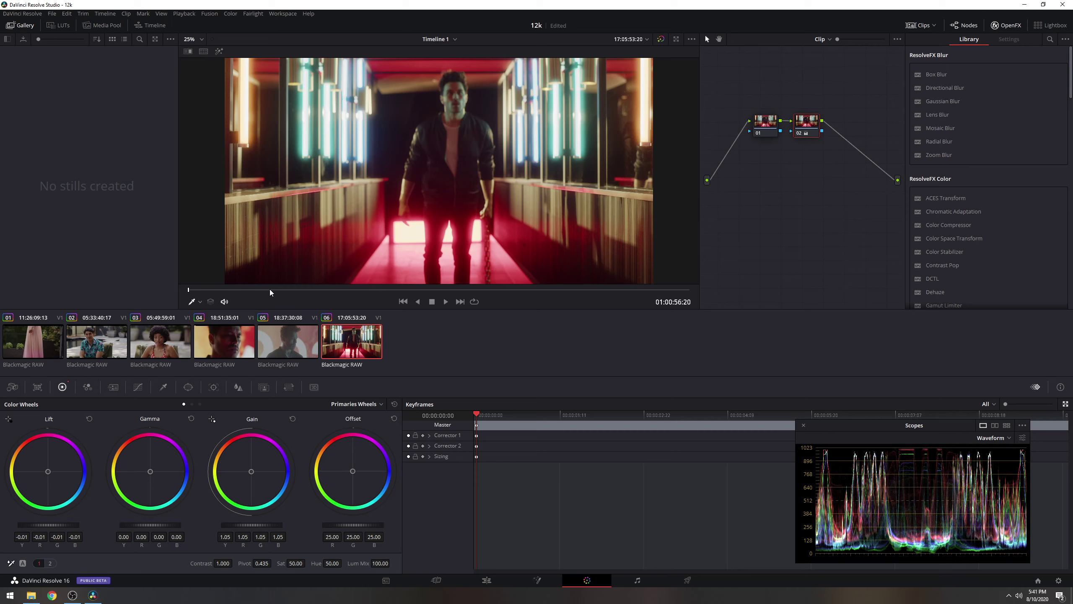
pyautogui.hotkey('ctrl', 'f')
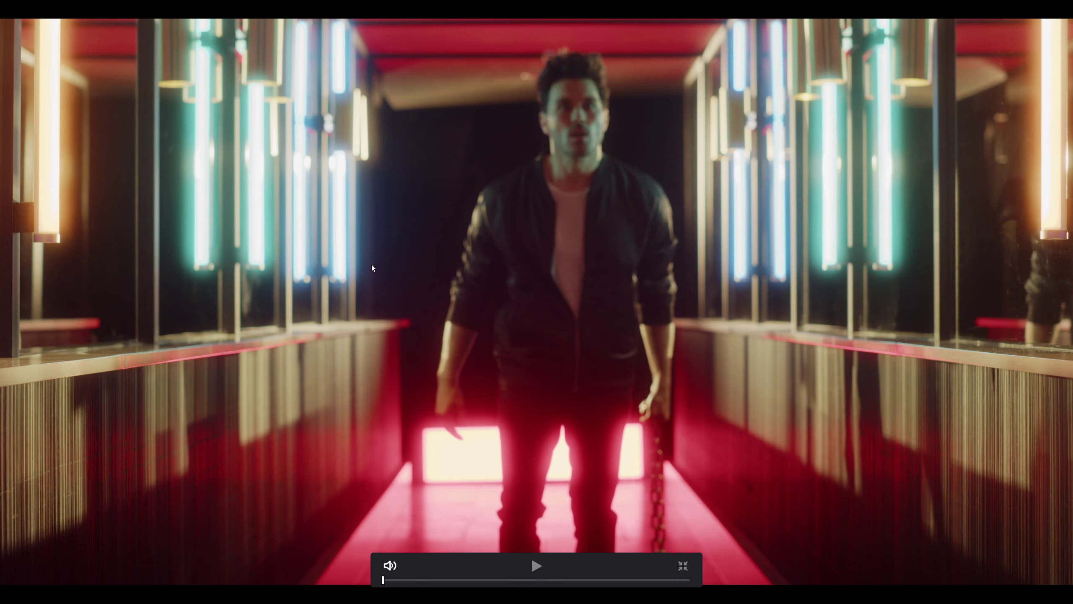